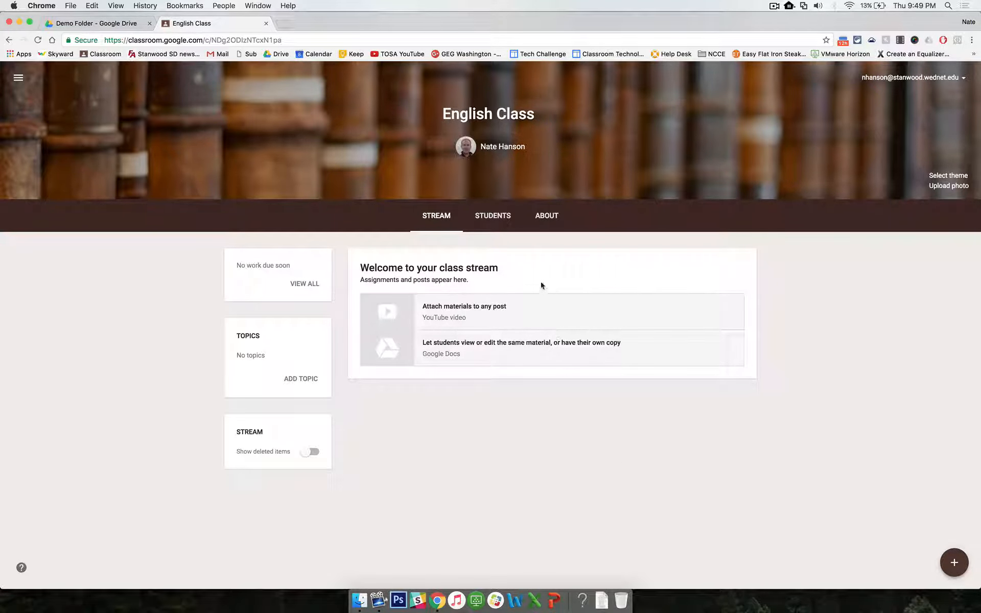
# Step: Check the class's student roster, then return to the class stream
pyautogui.click(501, 216)
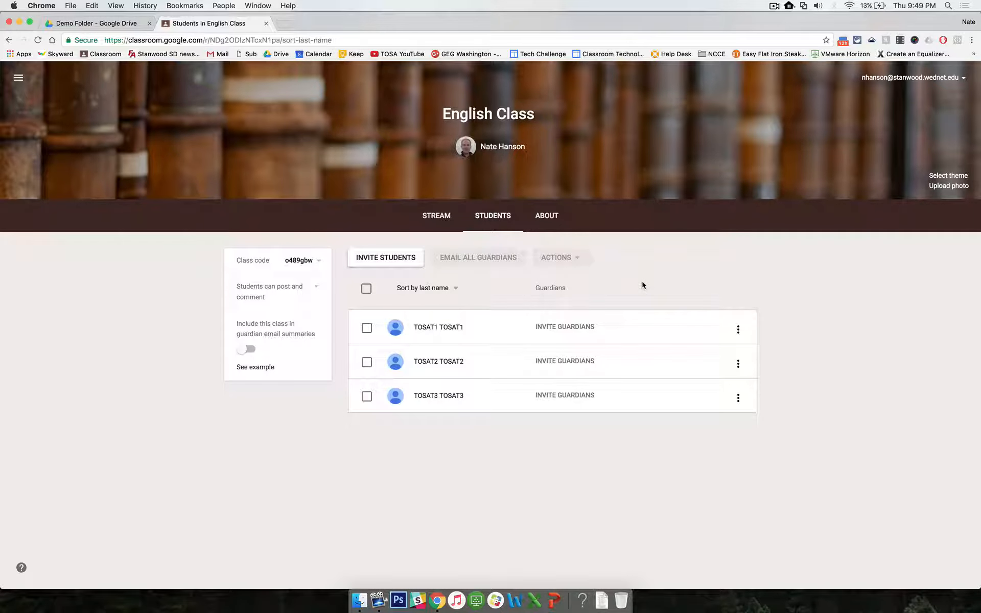
pyautogui.click(441, 215)
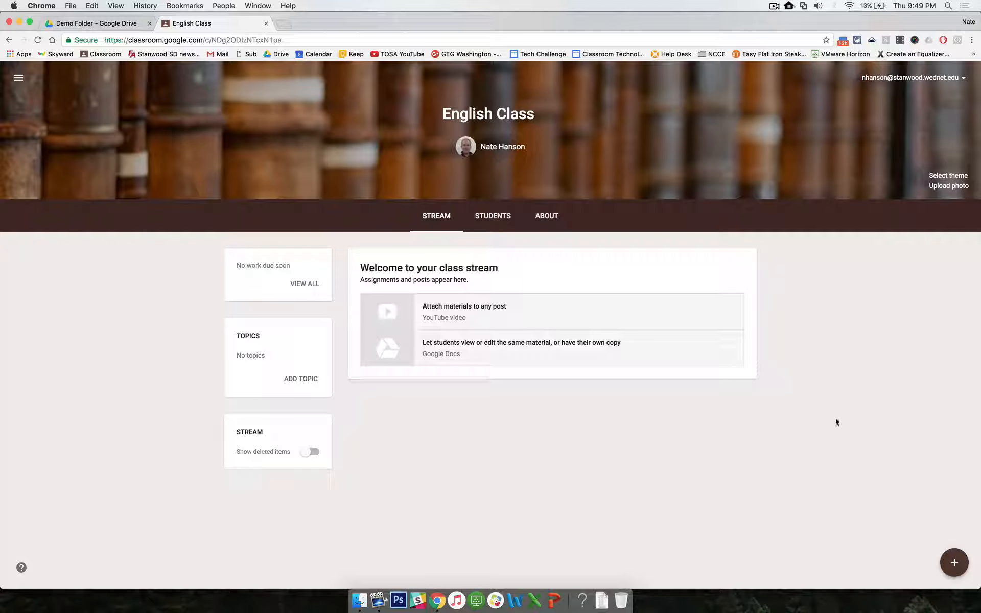
# Step: Create a new assignment titled Massive Writing Project with the instructions Please write a paper
pyautogui.moveTo(961, 566)
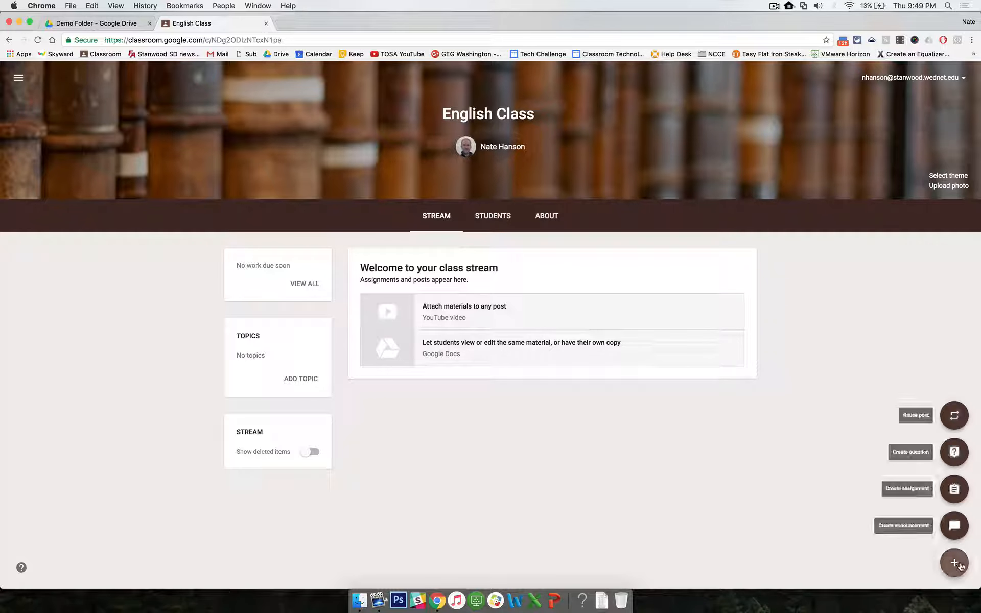
pyautogui.click(954, 491)
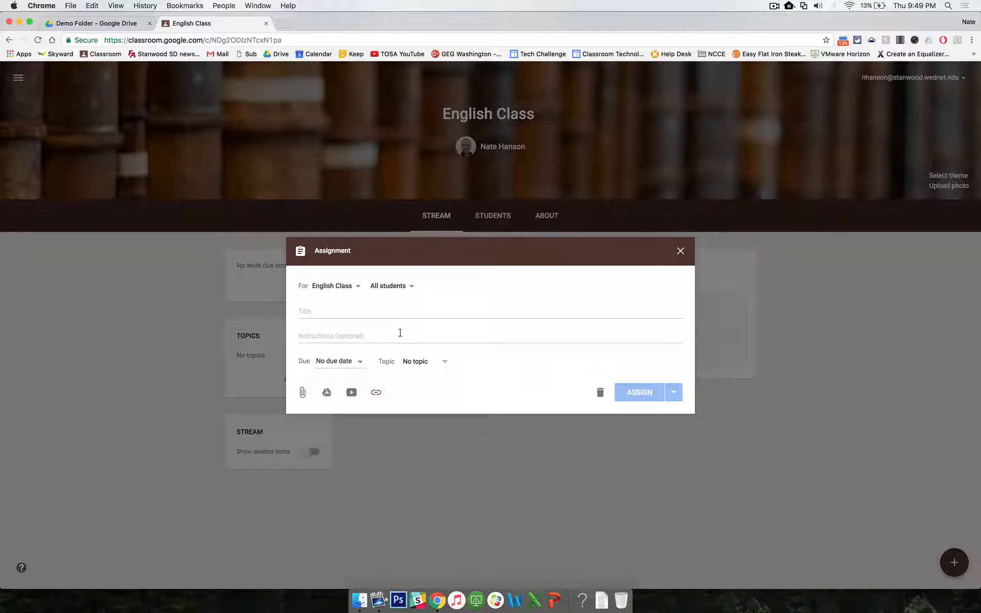
pyautogui.write('Massive Writing Project')
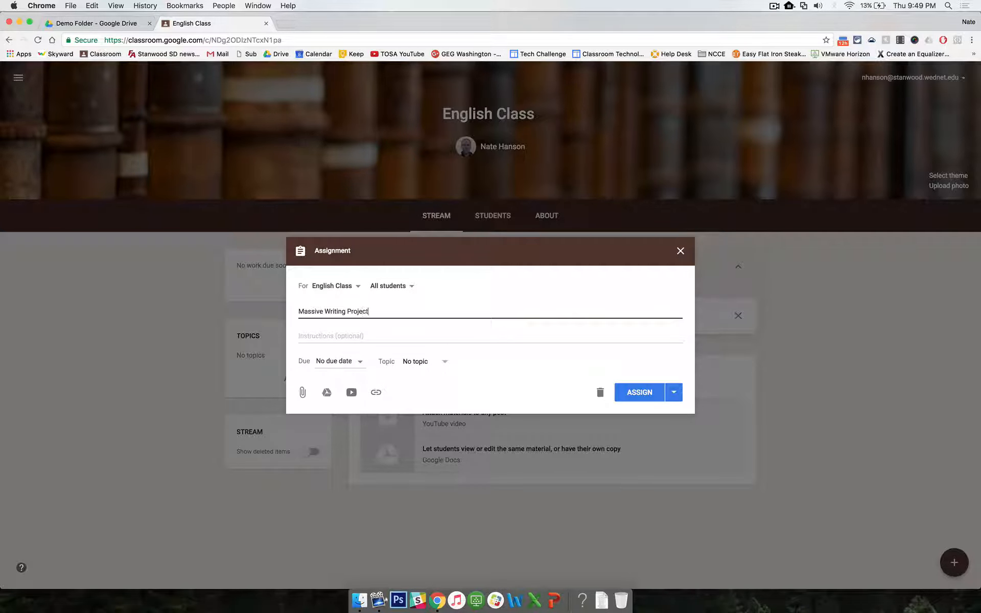
pyautogui.press('Tab')
pyautogui.write('Please')
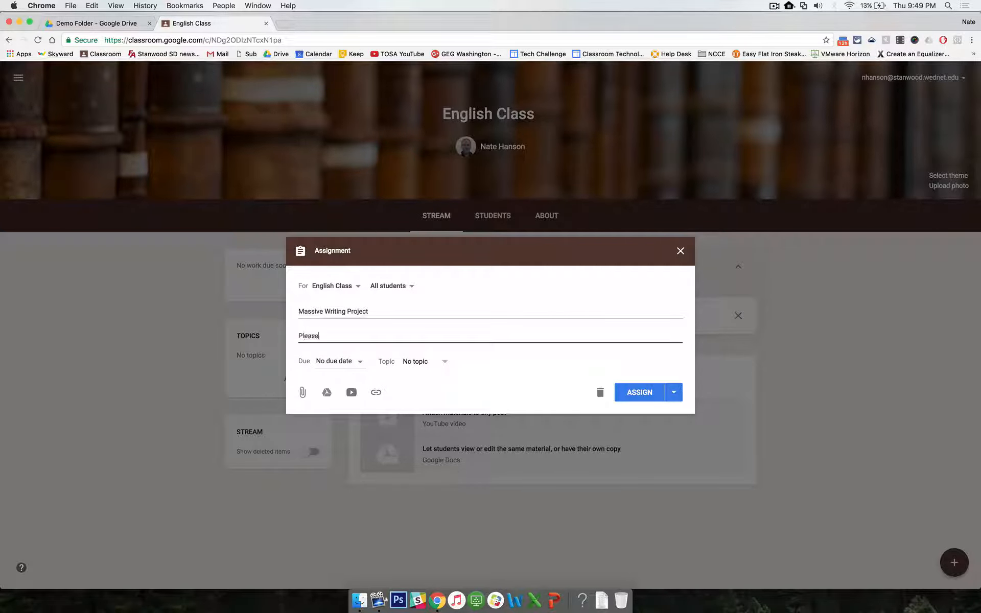
pyautogui.write(' write a paper.')
# Step: Create a new Google Doc in the Demo Folder and enter the heading Writing Instructions:
pyautogui.click(118, 24)
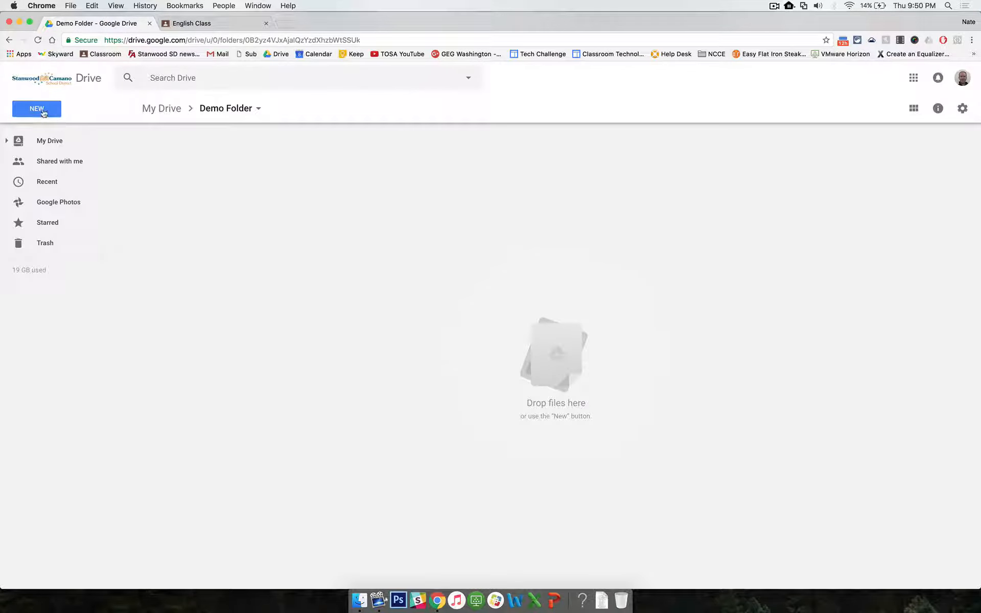
pyautogui.click(43, 112)
pyautogui.click(61, 200)
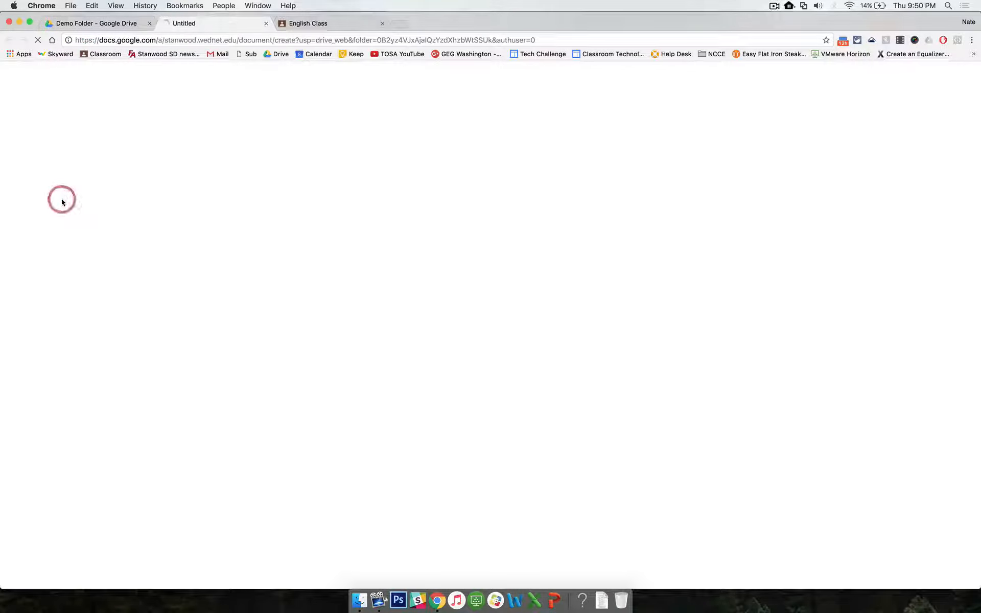
pyautogui.write('Wr')
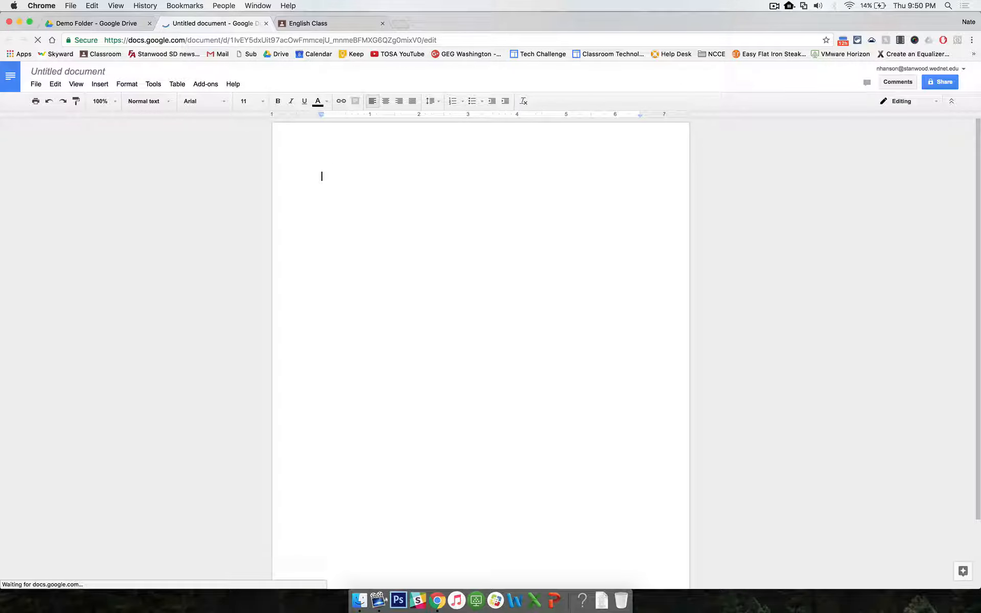
pyautogui.write('iting Inst')
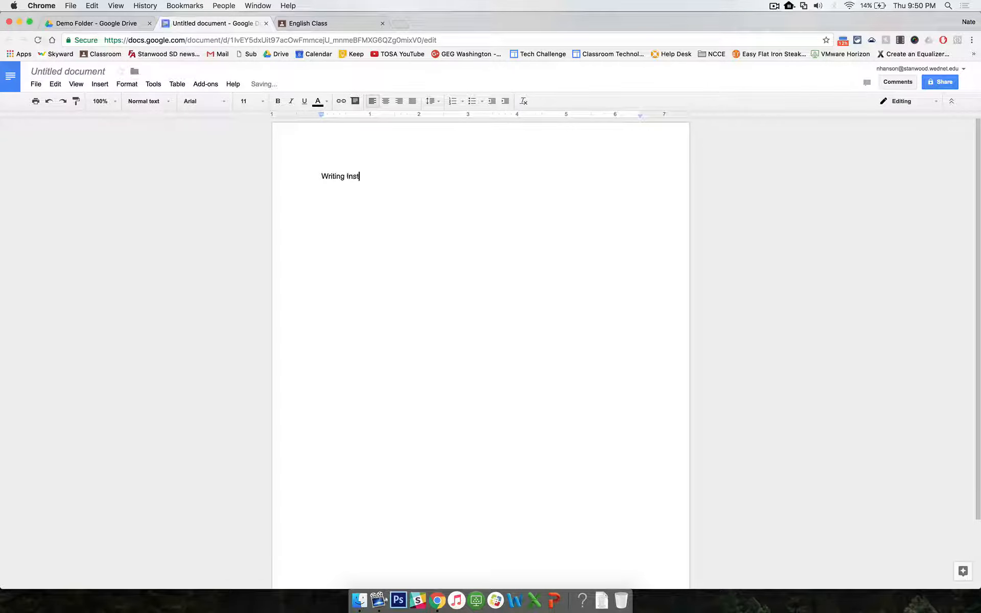
pyautogui.write('ructions:')
# Step: Add a blank line and the sentence Please write a paper below. under the heading
pyautogui.press('Return')
pyautogui.press('Return')
pyautogui.write('Please write a paper below')
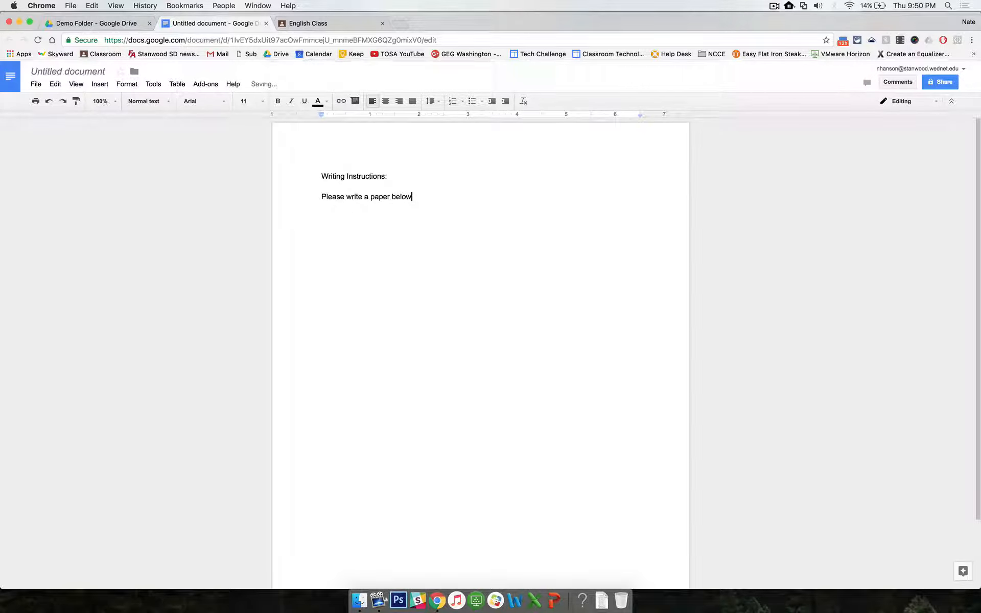
pyautogui.write('.')
# Step: Close the Writing Instructions: document tab and return to the Drive folder
pyautogui.click(76, 72)
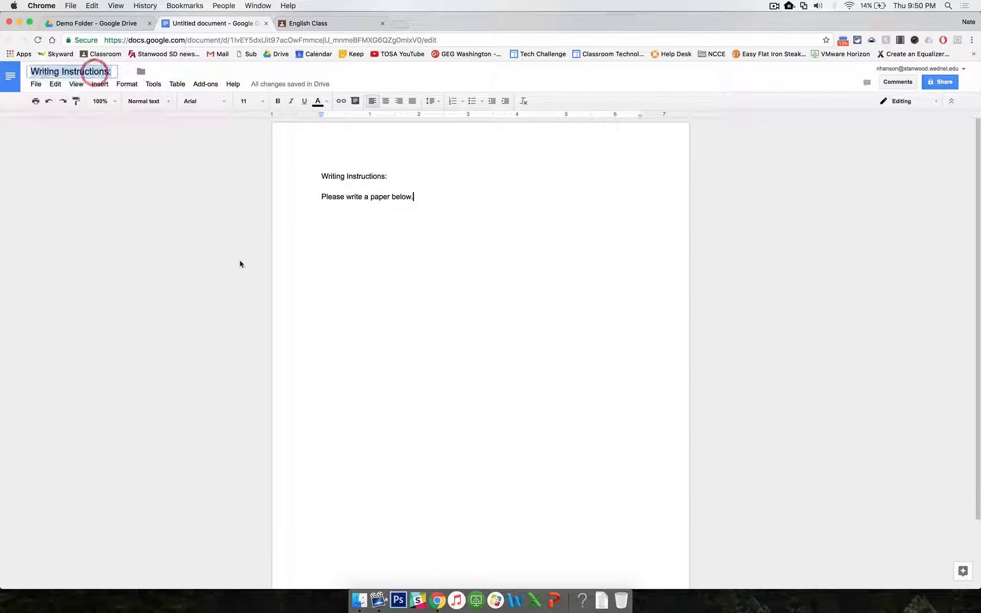
pyautogui.click(422, 192)
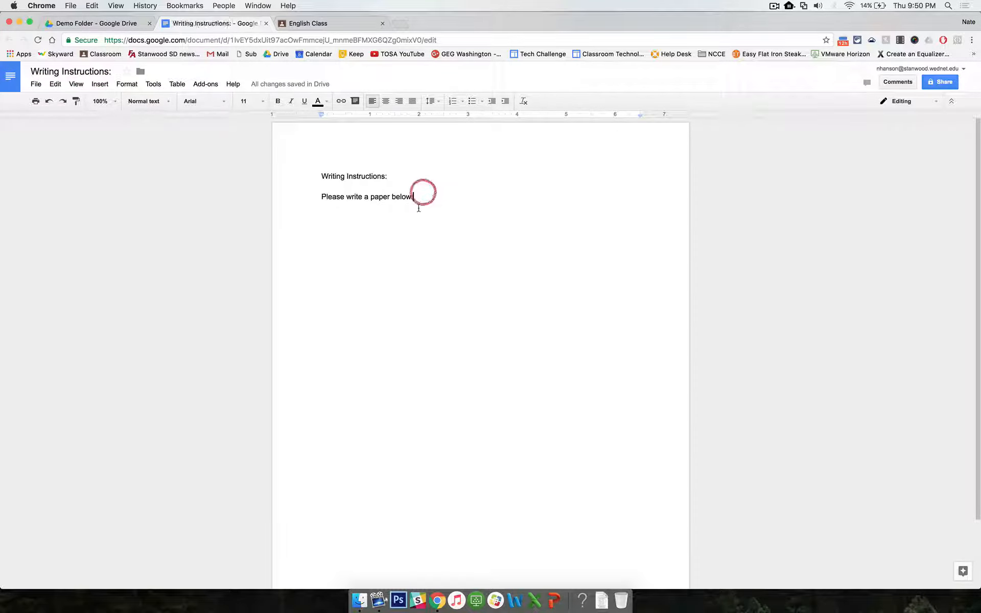
pyautogui.click(266, 24)
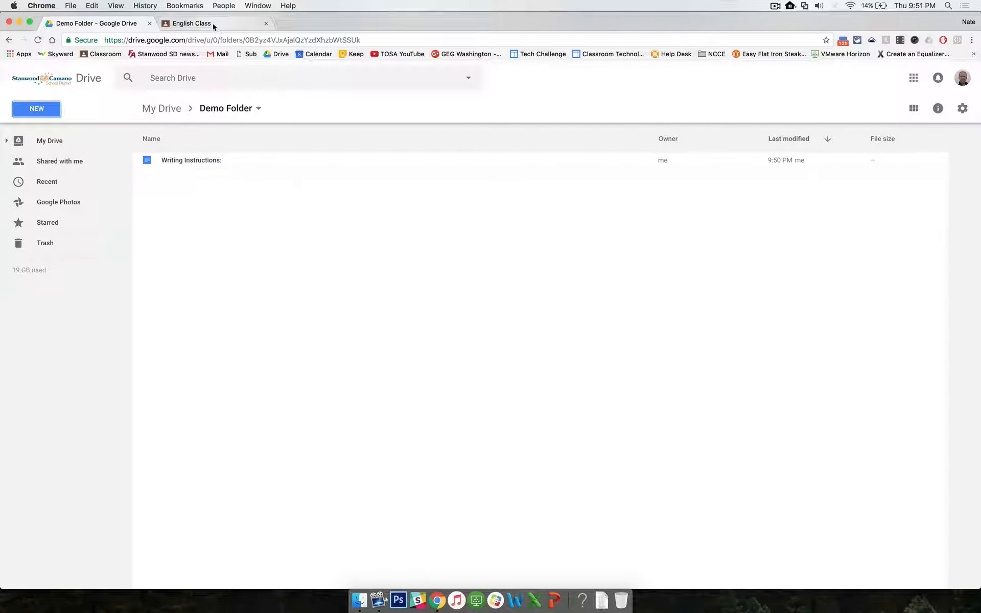
# Step: Attach the Writing Instructions: document from Google Drive to the open assignment
pyautogui.click(217, 26)
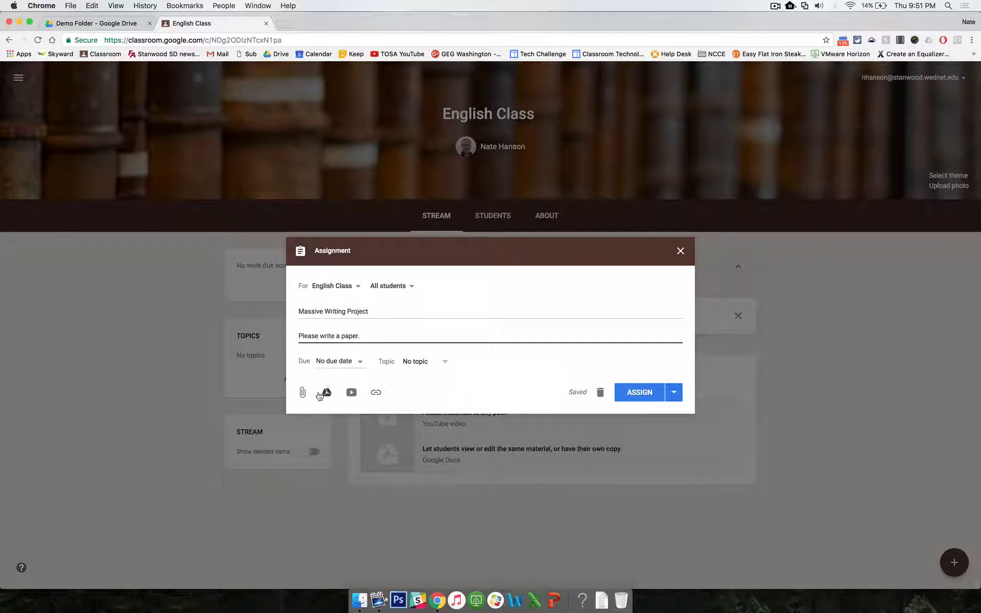
pyautogui.click(327, 393)
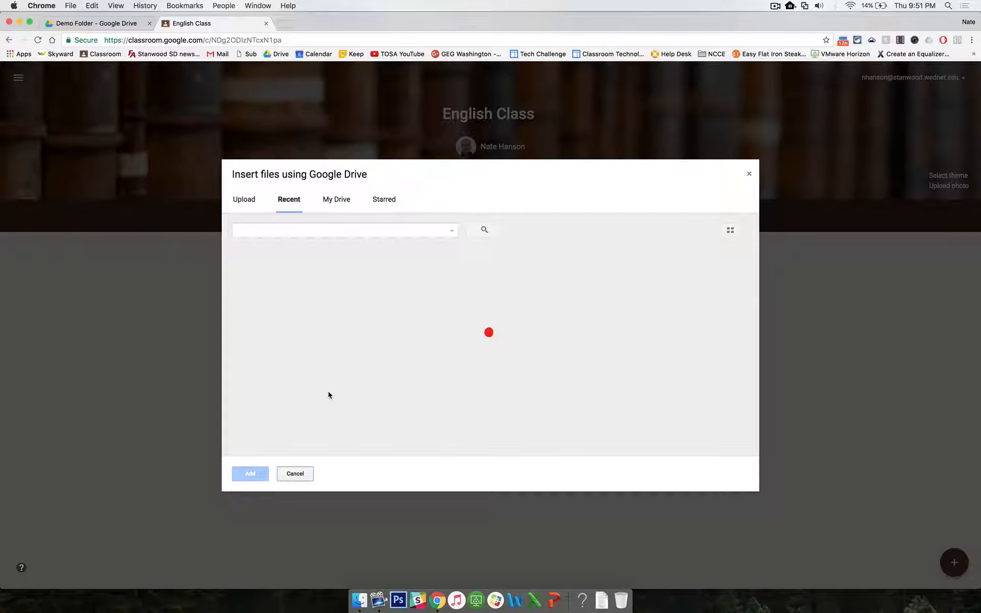
pyautogui.click(281, 302)
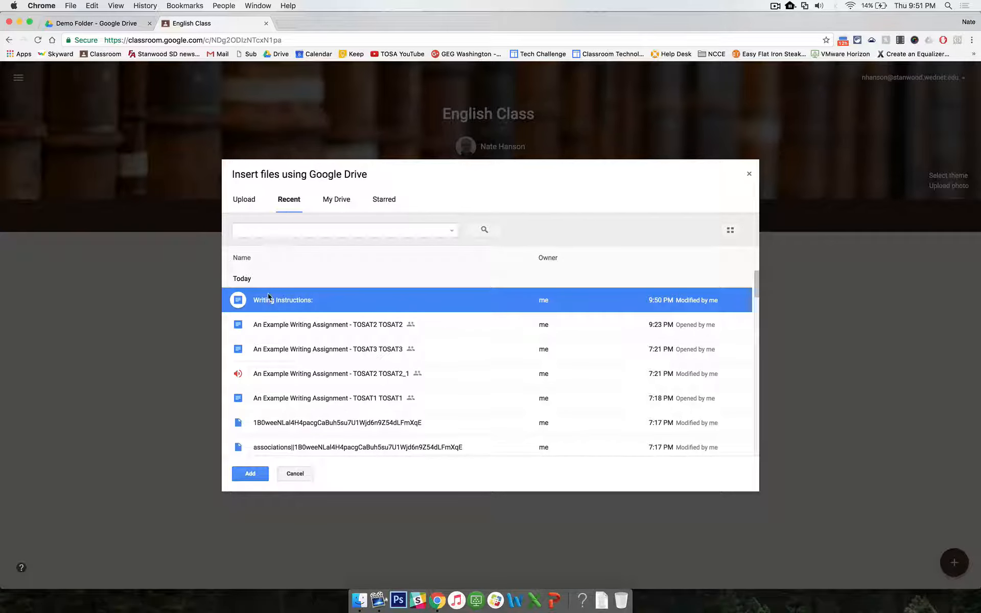
pyautogui.click(250, 473)
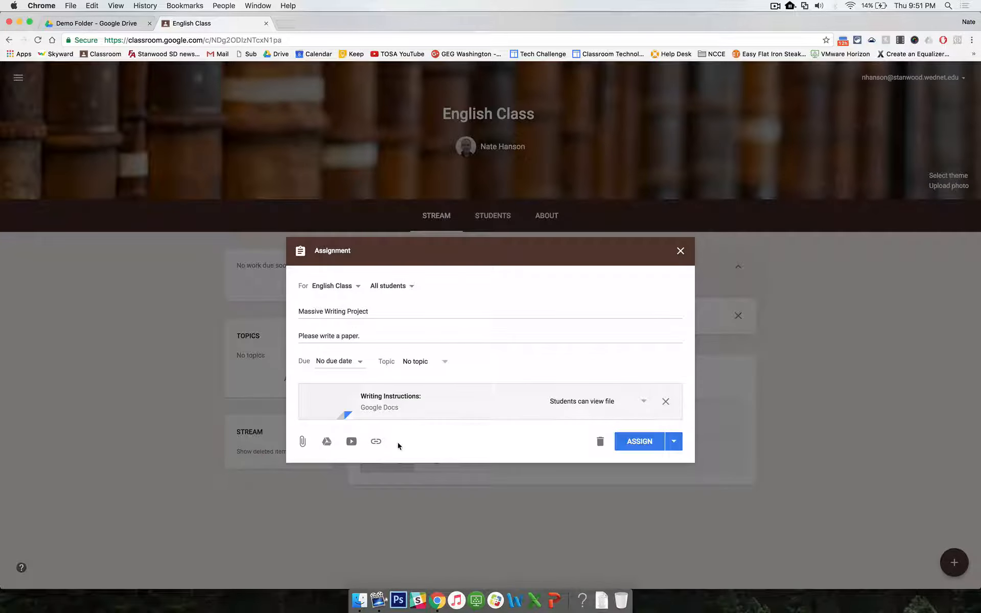
# Step: Set the attachment to make a copy for each student and assign the assignment
pyautogui.click(619, 401)
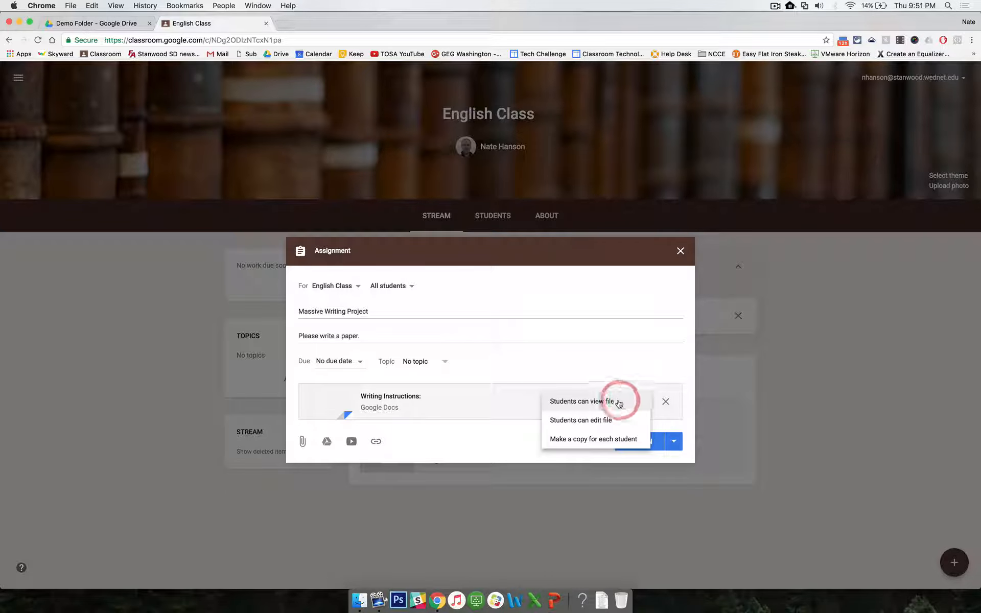
pyautogui.click(584, 440)
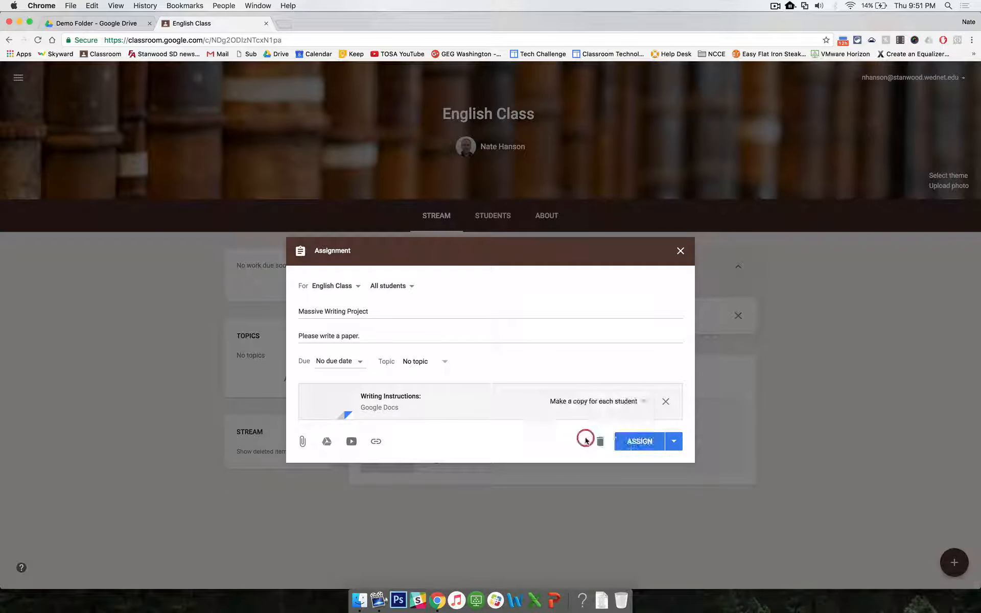
pyautogui.click(645, 443)
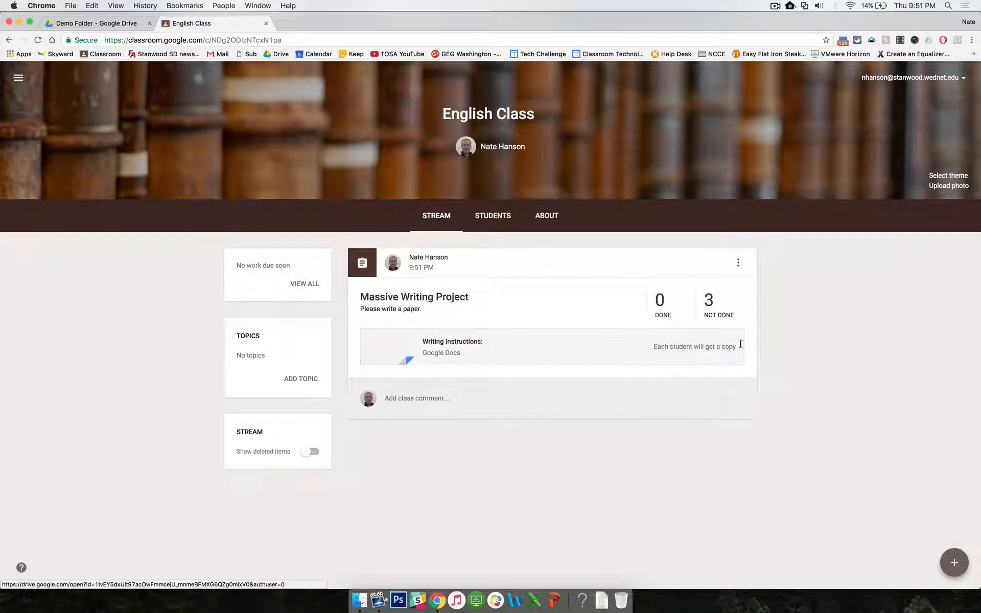
# Step: Create a new Google Sheets spreadsheet in the Demo Folder
pyautogui.click(830, 342)
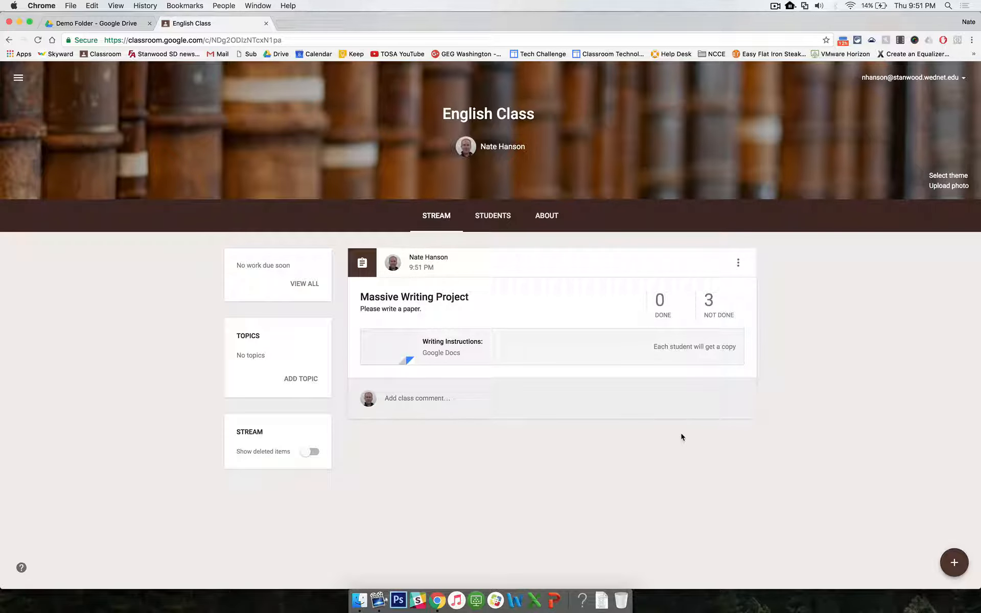
pyautogui.click(123, 27)
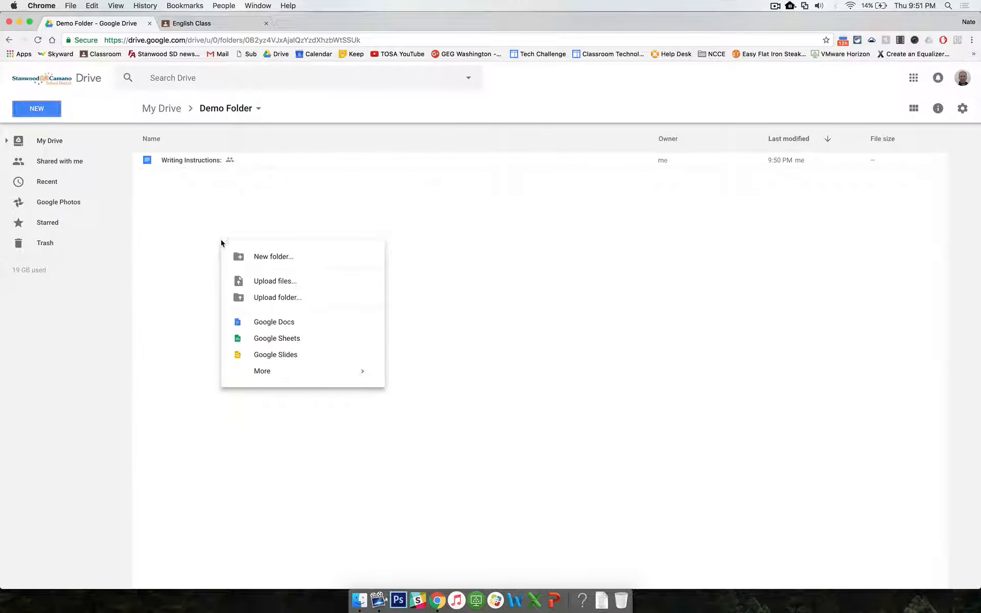
pyautogui.click(36, 109)
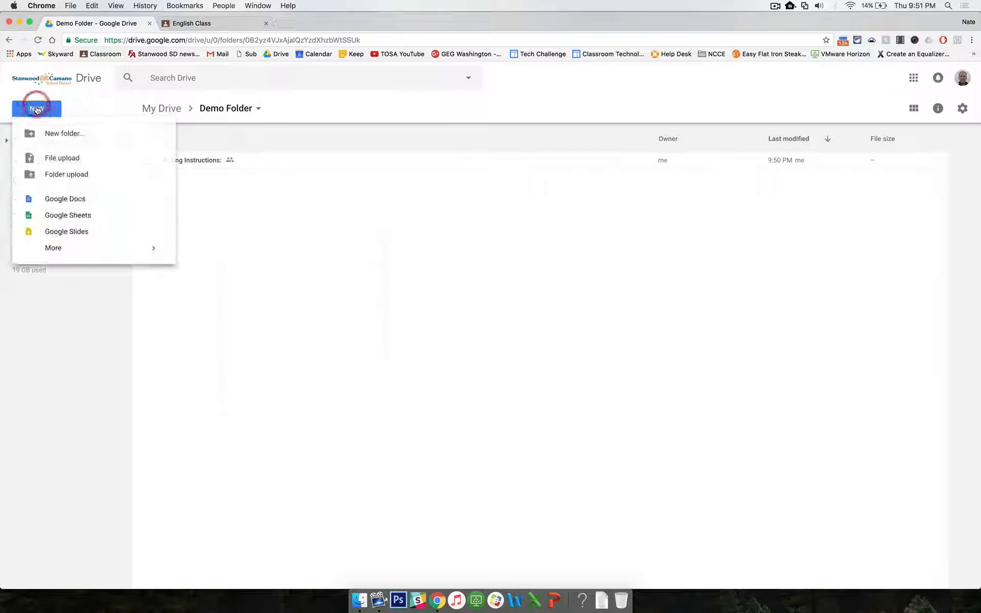
pyautogui.click(61, 215)
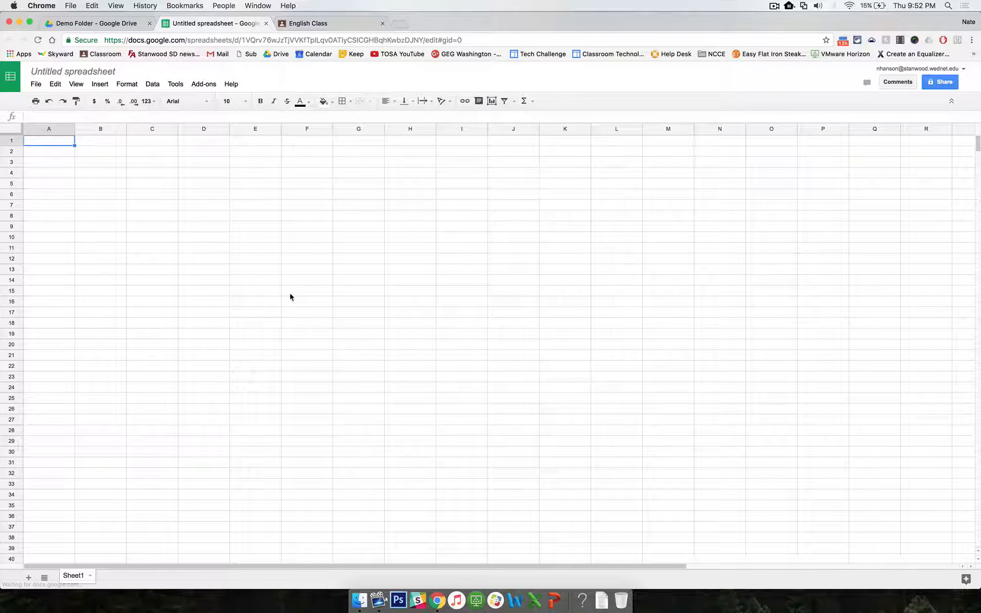
# Step: Enter the rubric criteria Length, Quality and Effort in cells A2 to A4
pyautogui.click(45, 141)
pyautogui.click(46, 151)
pyautogui.click(46, 161)
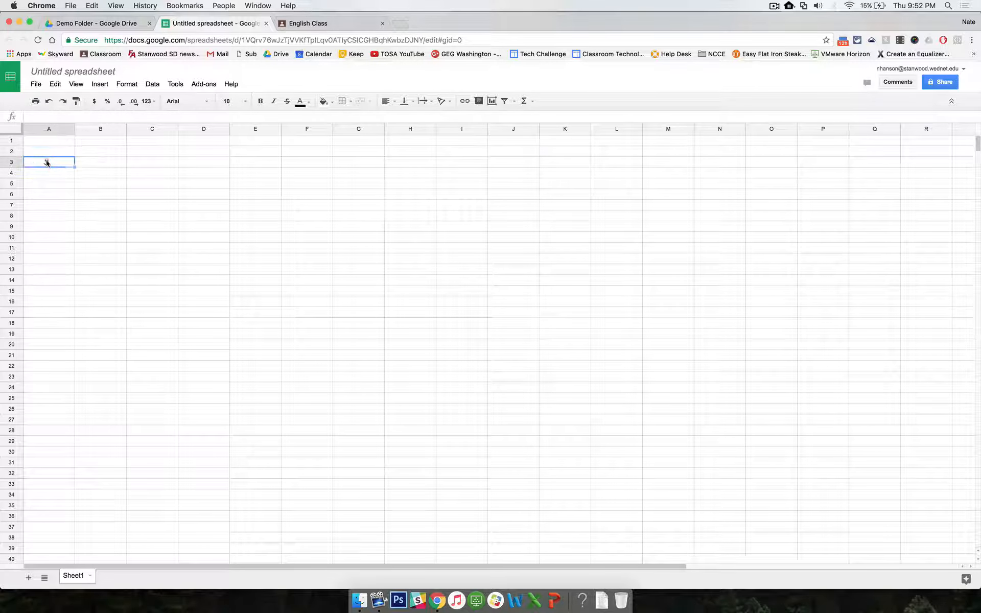
pyautogui.click(47, 172)
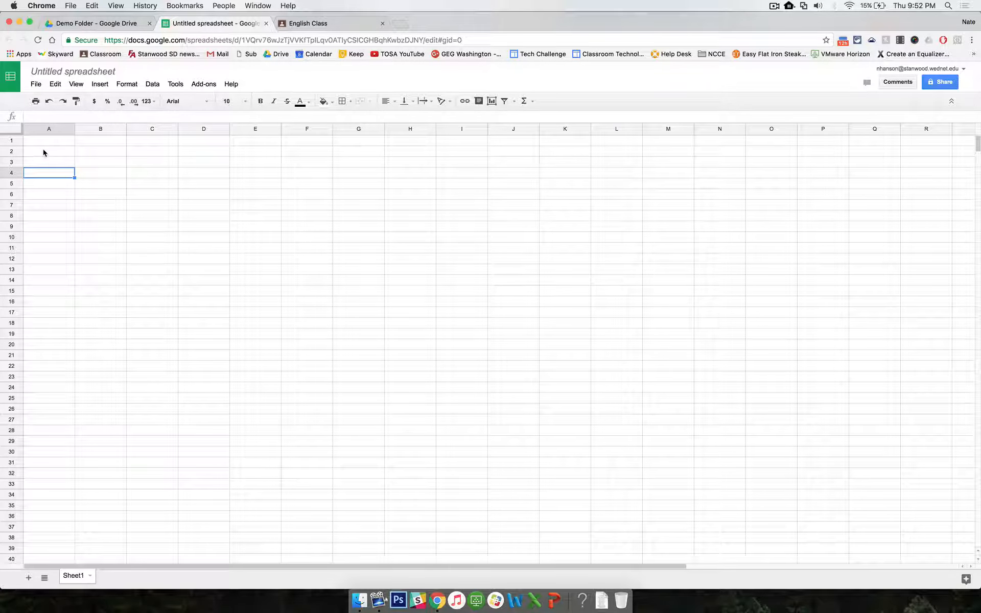
pyautogui.click(41, 152)
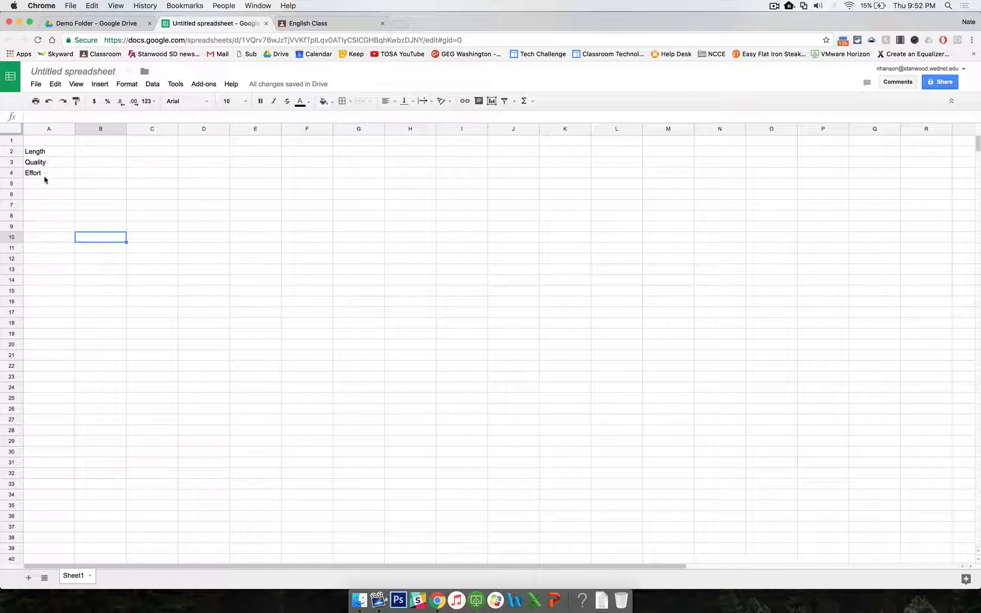
# Step: Enter the scores 4, 3, 2 and 1 across cells B1 to E1
pyautogui.click(93, 142)
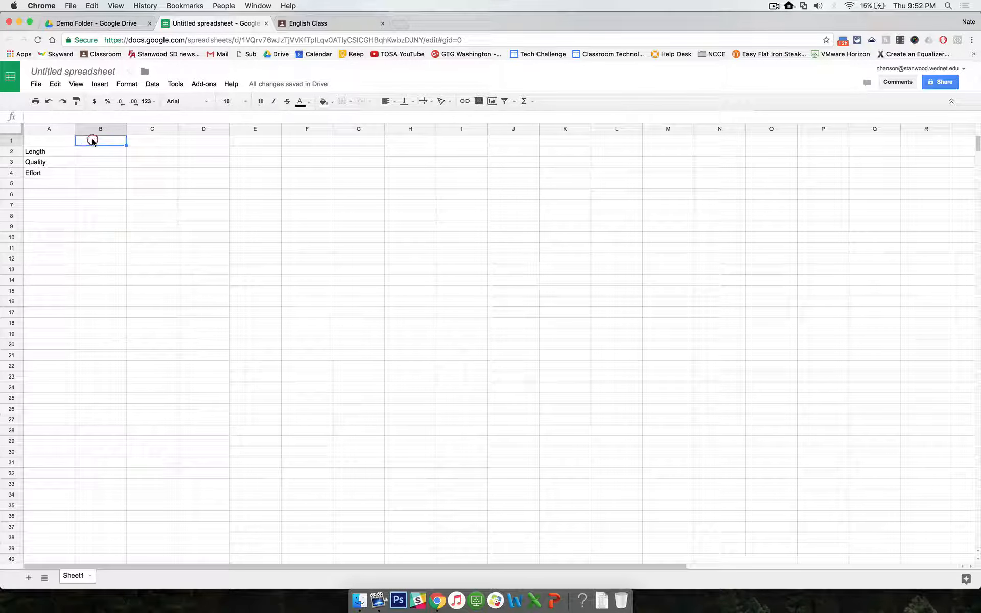
pyautogui.click(144, 141)
pyautogui.click(200, 141)
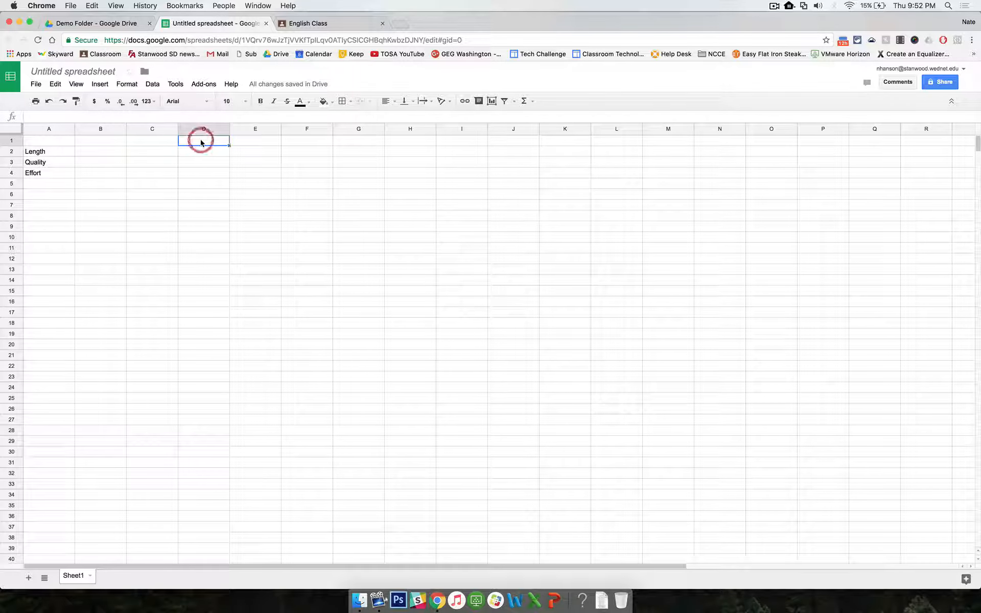
pyautogui.click(248, 141)
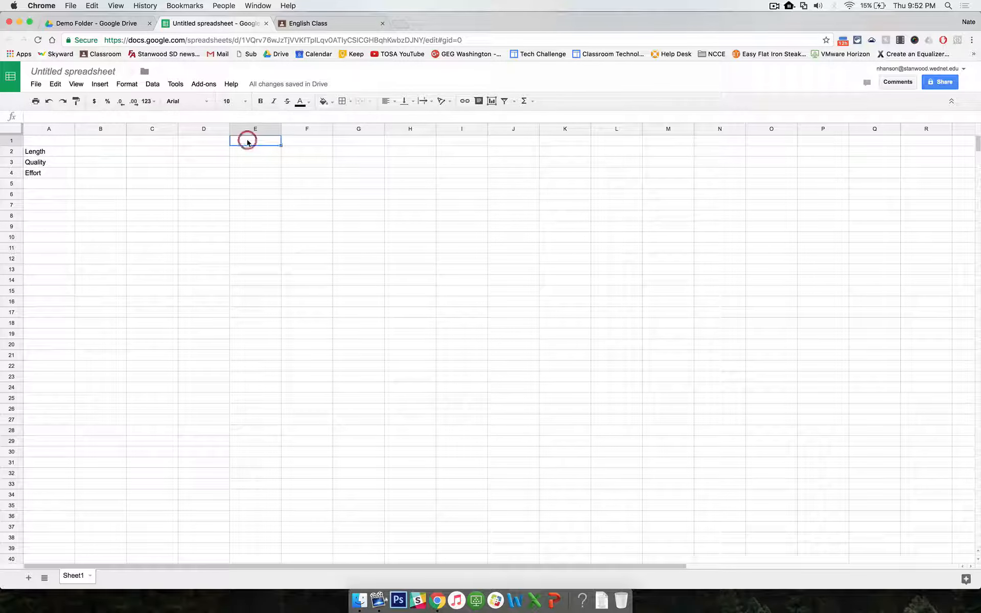
pyautogui.click(112, 142)
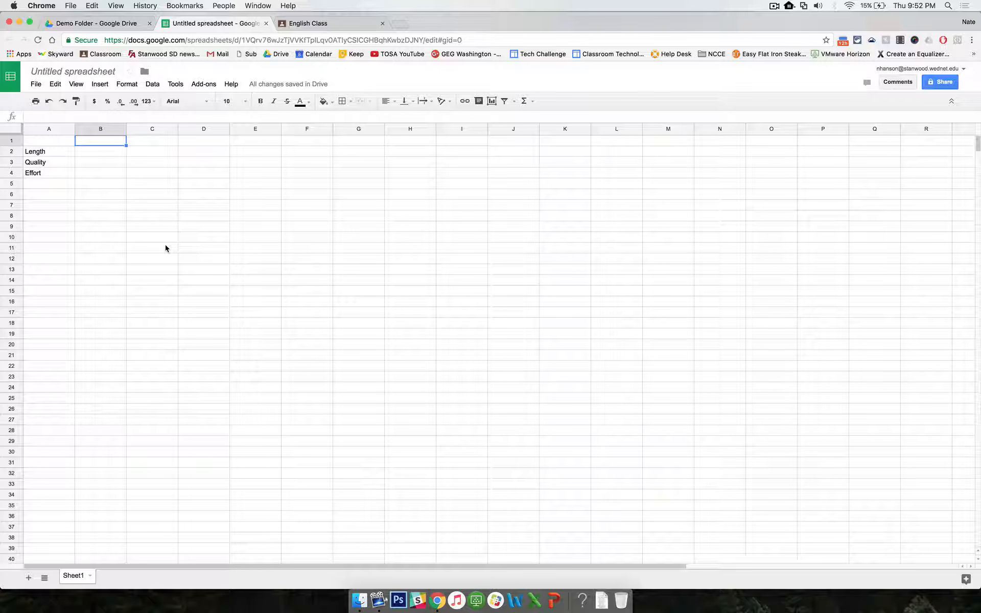
pyautogui.write('4')
pyautogui.press('Tab')
pyautogui.write('3')
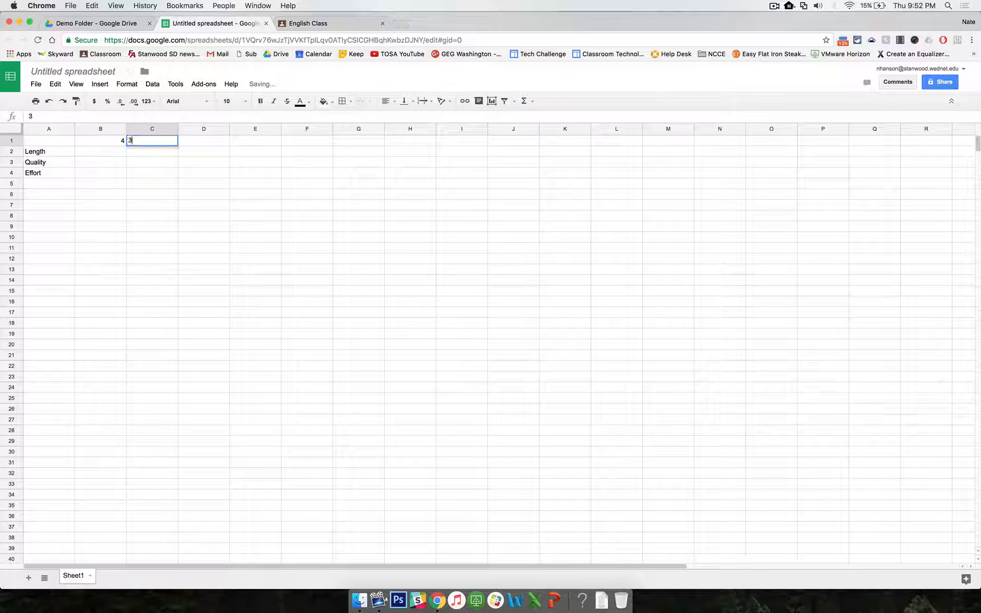
pyautogui.press('Tab')
pyautogui.write('2')
pyautogui.press('Tab')
pyautogui.write('1')
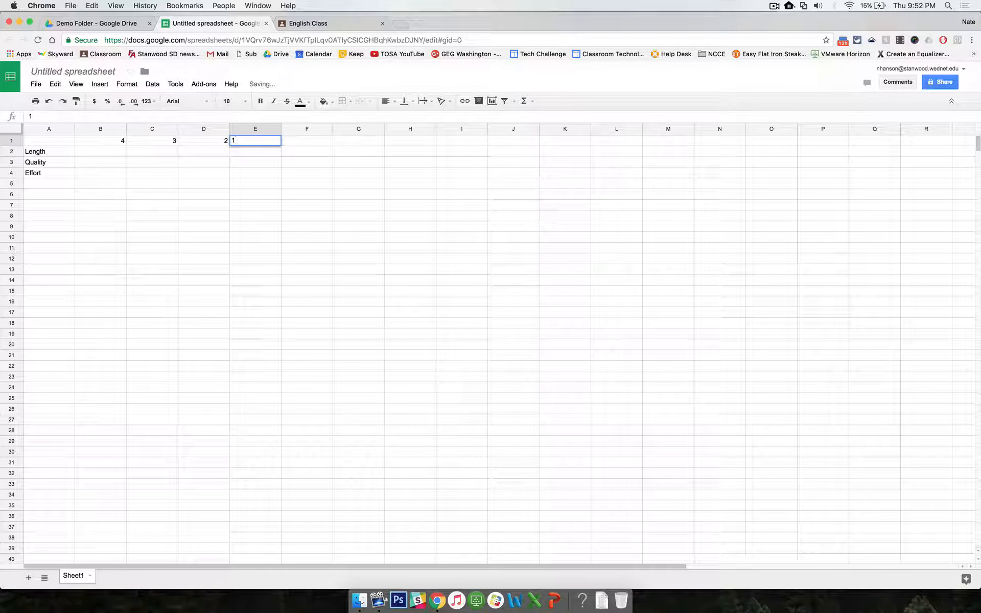
# Step: Paste the rubric descriptions for each criterion and score into cells B2 to E4
pyautogui.click(172, 262)
pyautogui.click(109, 151)
pyautogui.moveTo(110, 152); pyautogui.dragTo(241, 175)
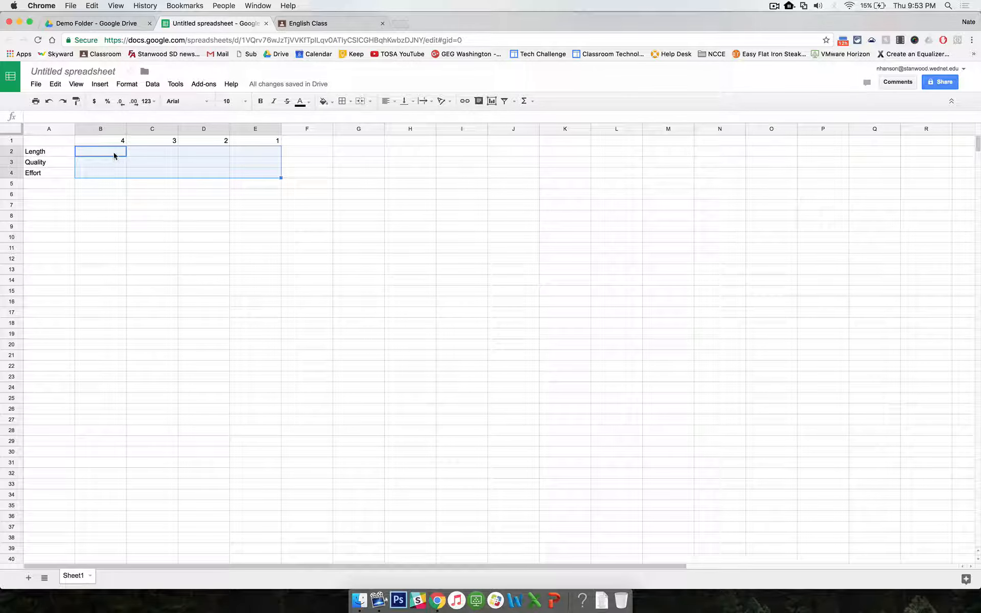
pyautogui.click(114, 153)
pyautogui.press('super+v')
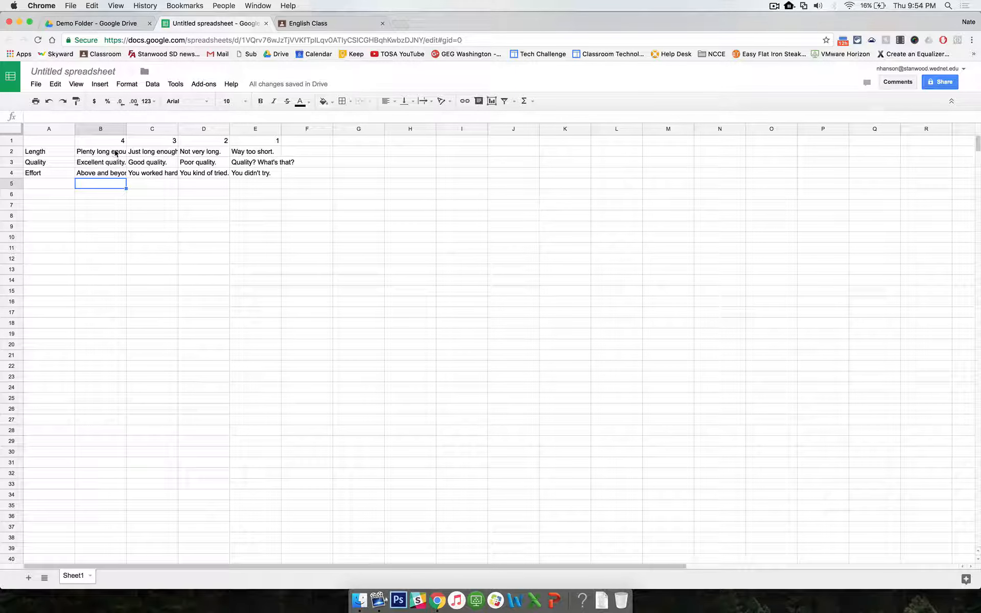
pyautogui.click(59, 141)
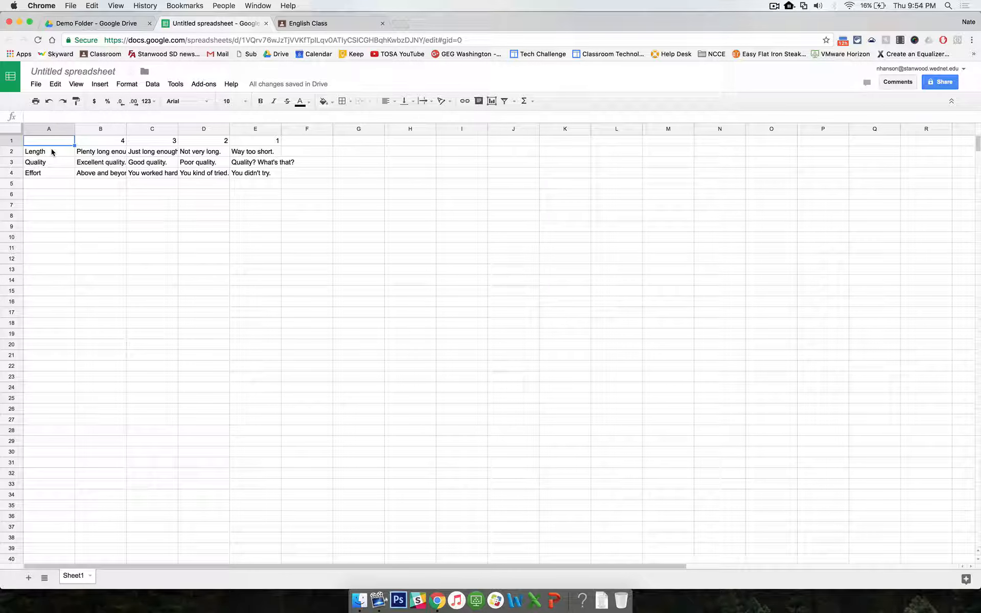
pyautogui.moveTo(52, 152); pyautogui.dragTo(51, 171)
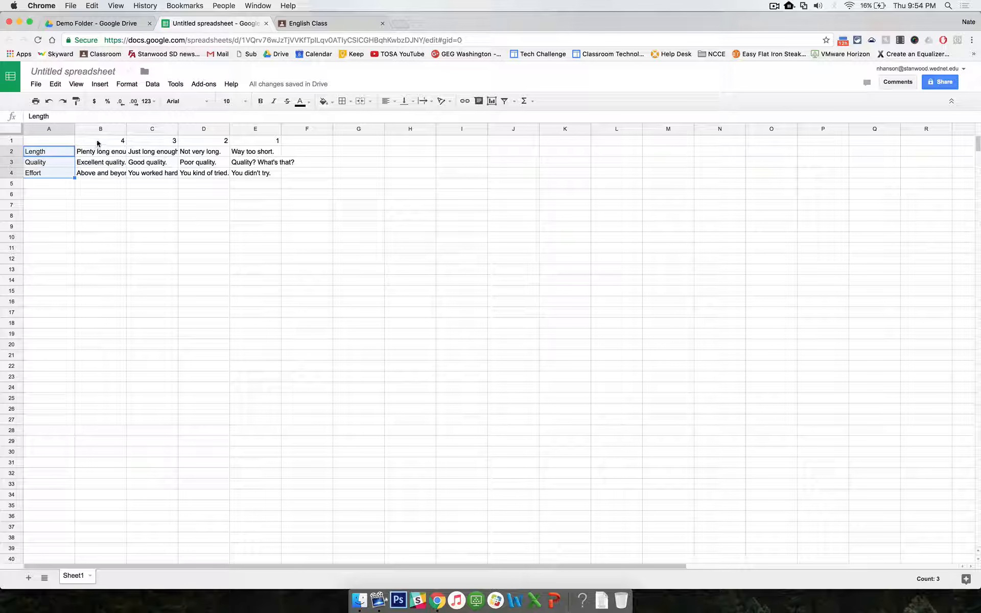
pyautogui.moveTo(98, 143); pyautogui.dragTo(257, 141)
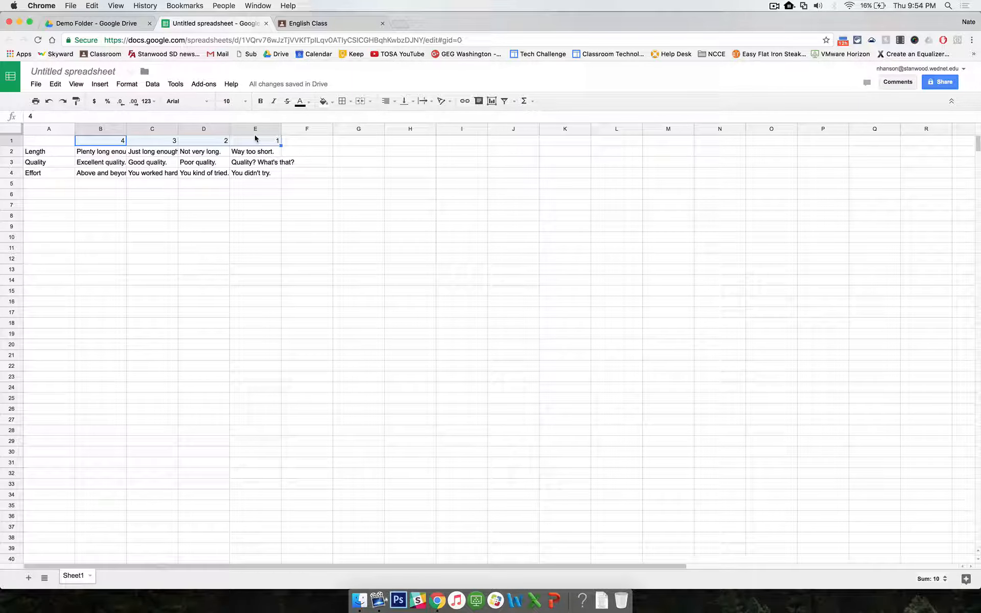
pyautogui.click(200, 196)
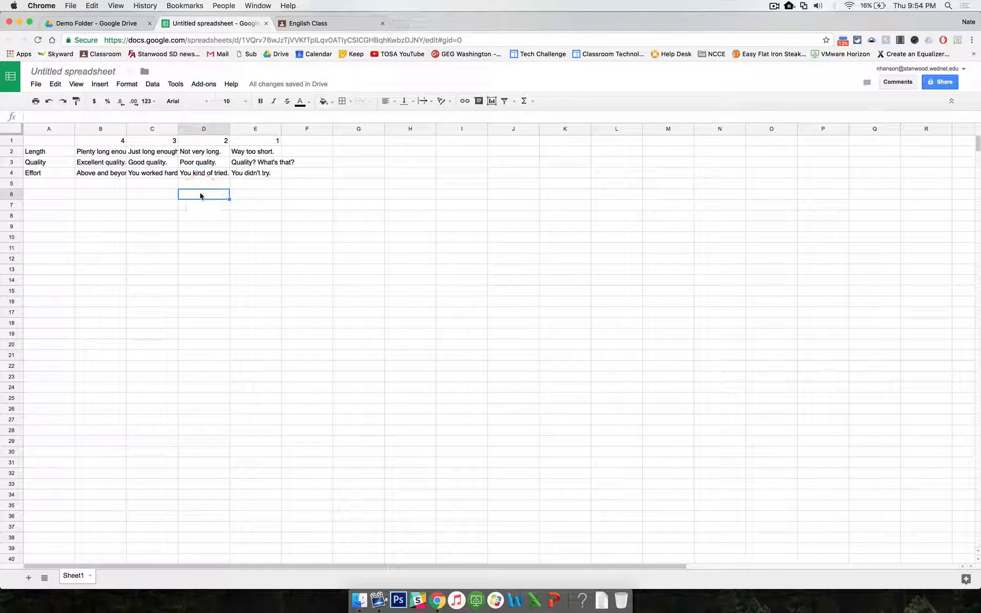
# Step: Rename the spreadsheet My Project Rubric
pyautogui.click(72, 72)
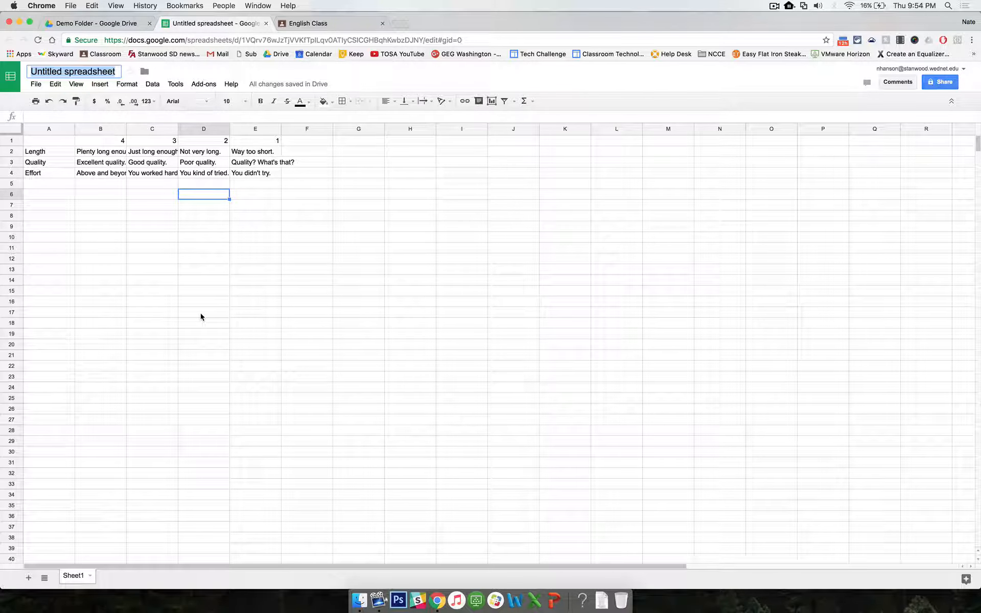
pyautogui.write('My Project Rubric')
pyautogui.click(213, 314)
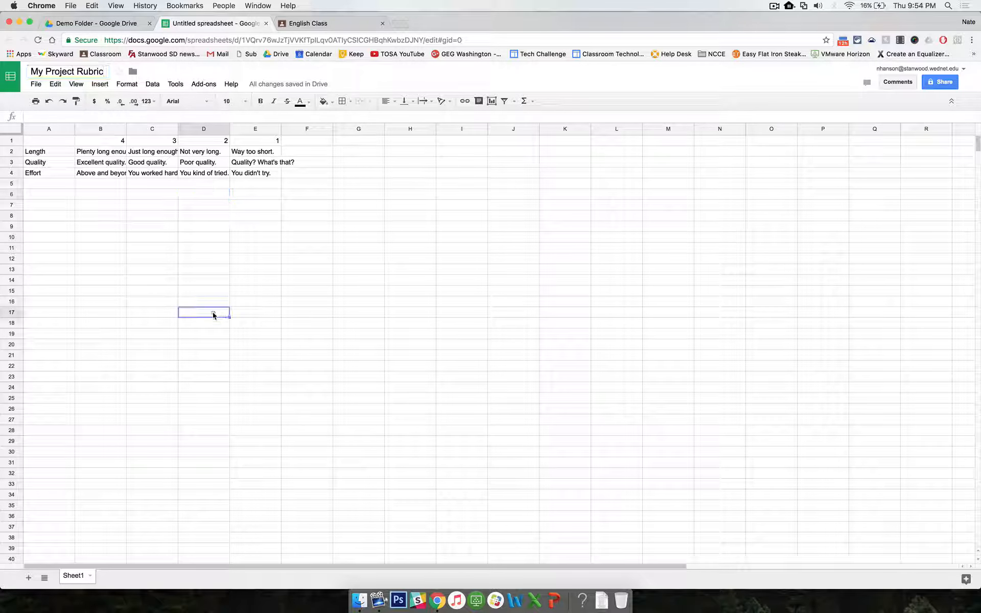
# Step: Close the rubric spreadsheet and create another new Google Sheets spreadsheet in the Demo Folder
pyautogui.click(265, 24)
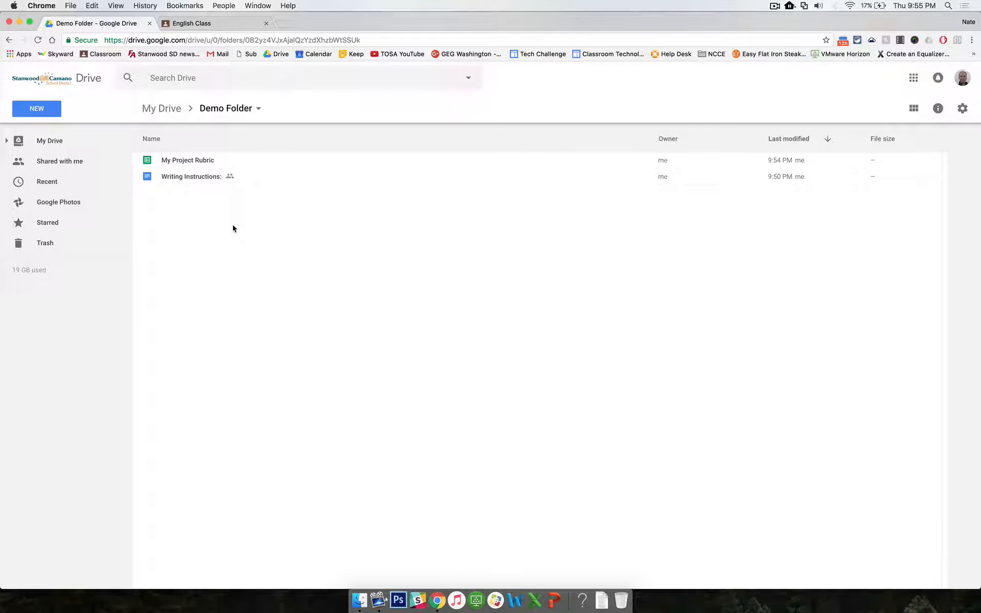
pyautogui.click(40, 112)
pyautogui.click(63, 215)
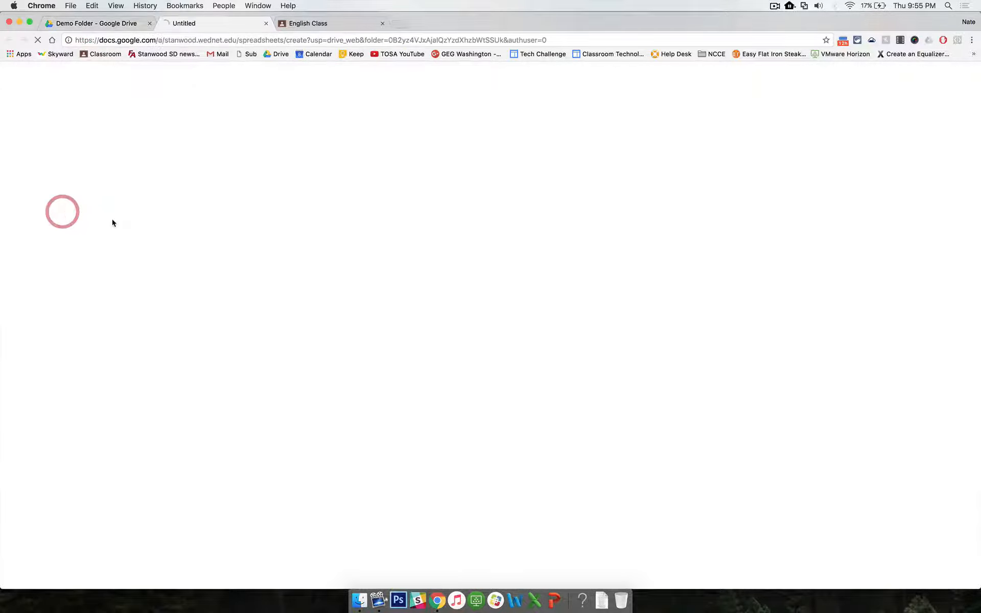
# Step: Rename the new spreadsheet Grading the Project
pyautogui.click(61, 72)
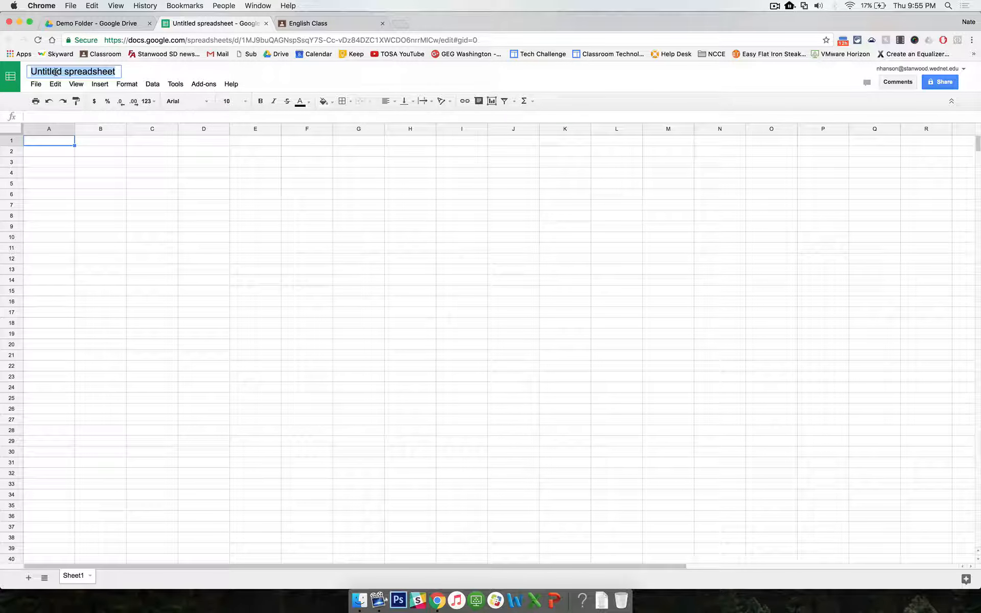
pyautogui.write('Grading ')
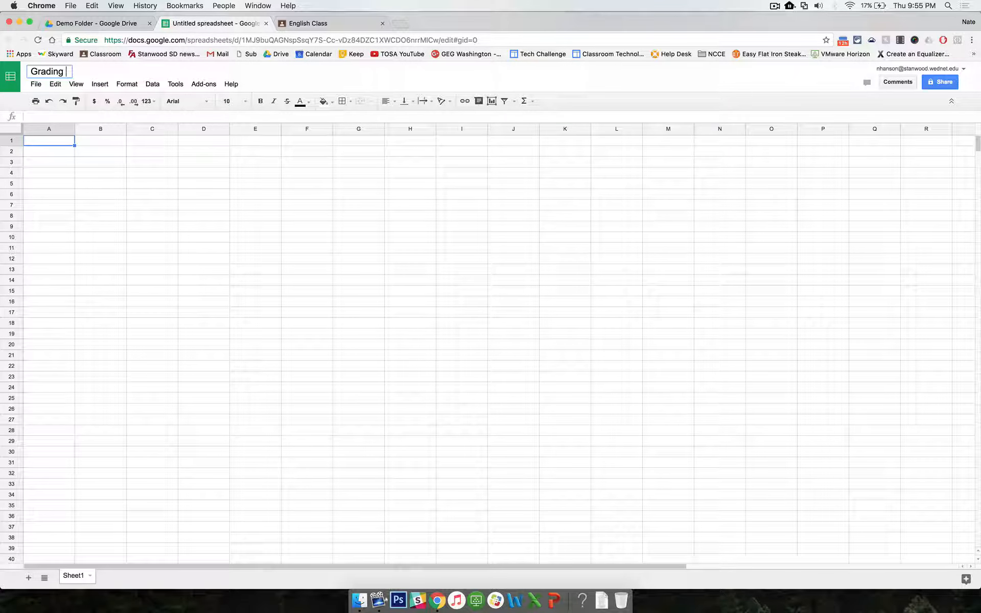
pyautogui.write('the Project')
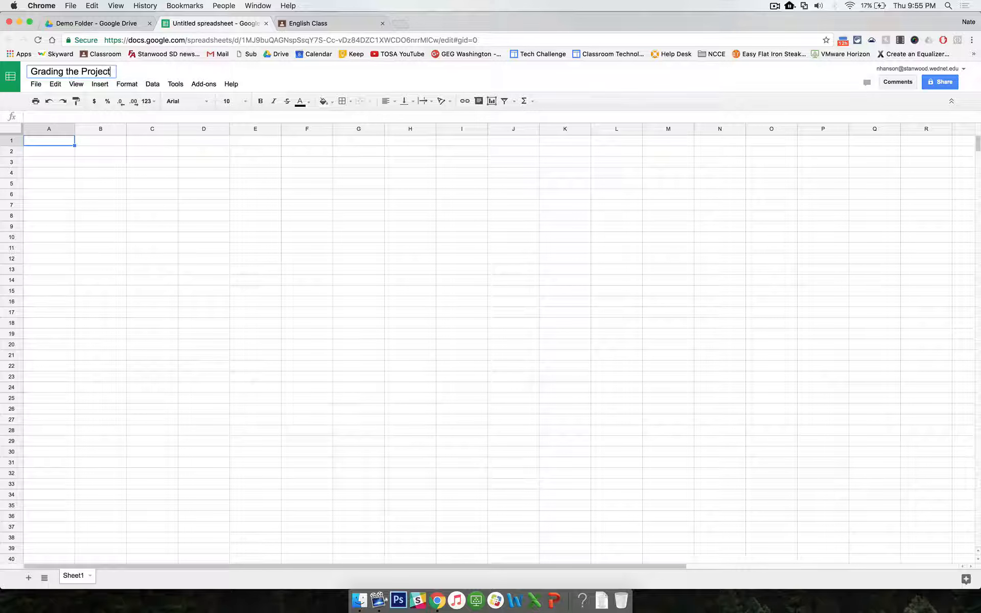
pyautogui.click(67, 142)
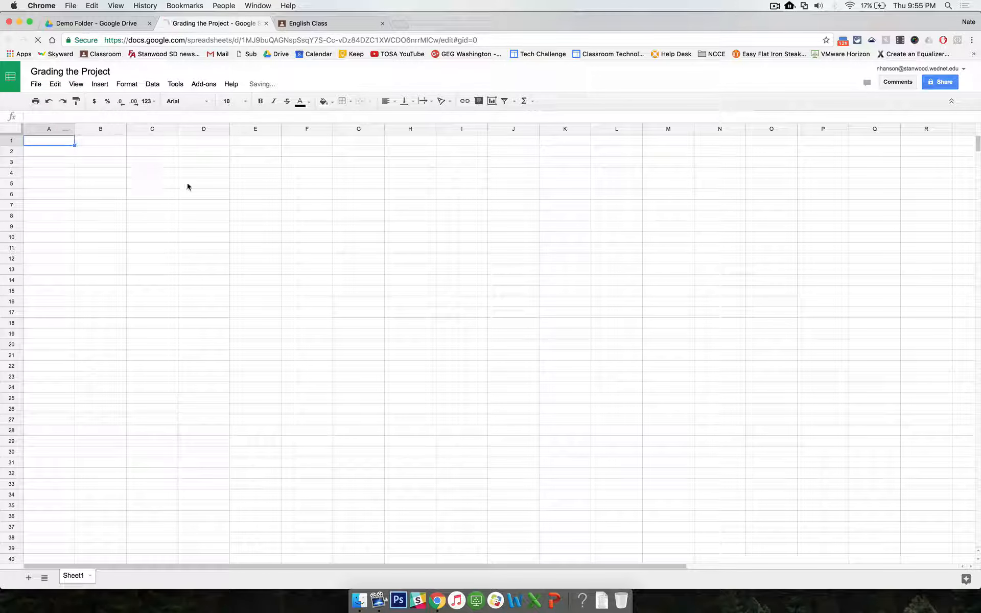
# Step: Search the add-on store for doctopus, install the free Doctopus add-on and allow its requested permissions
pyautogui.click(202, 85)
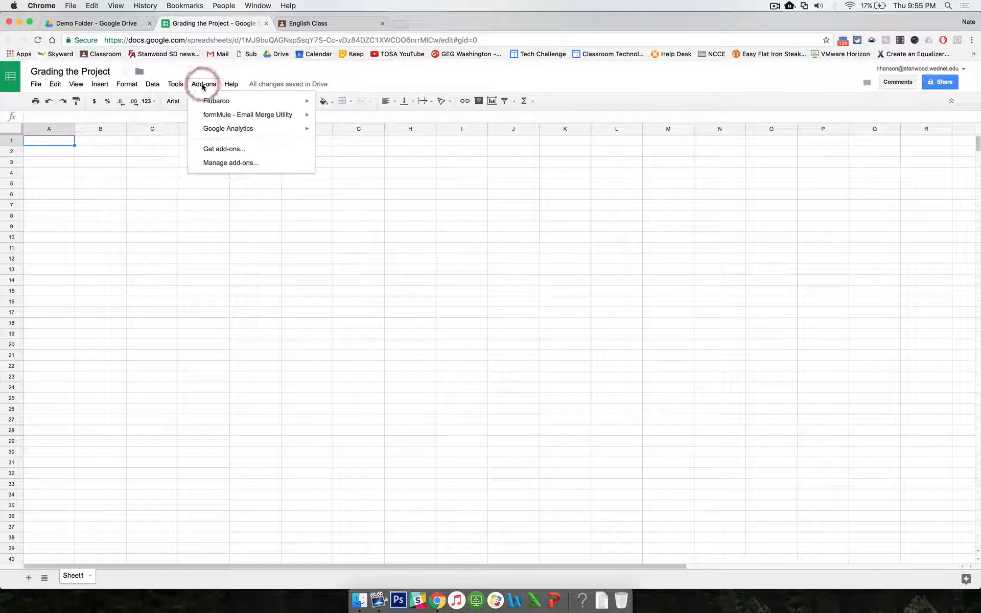
pyautogui.click(224, 149)
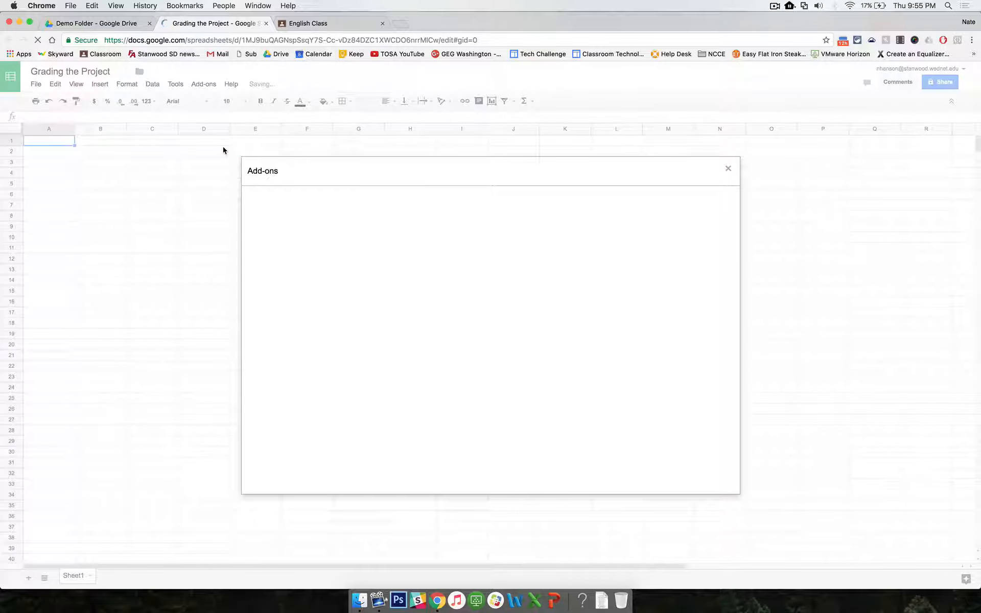
pyautogui.click(661, 198)
pyautogui.write('doctopus')
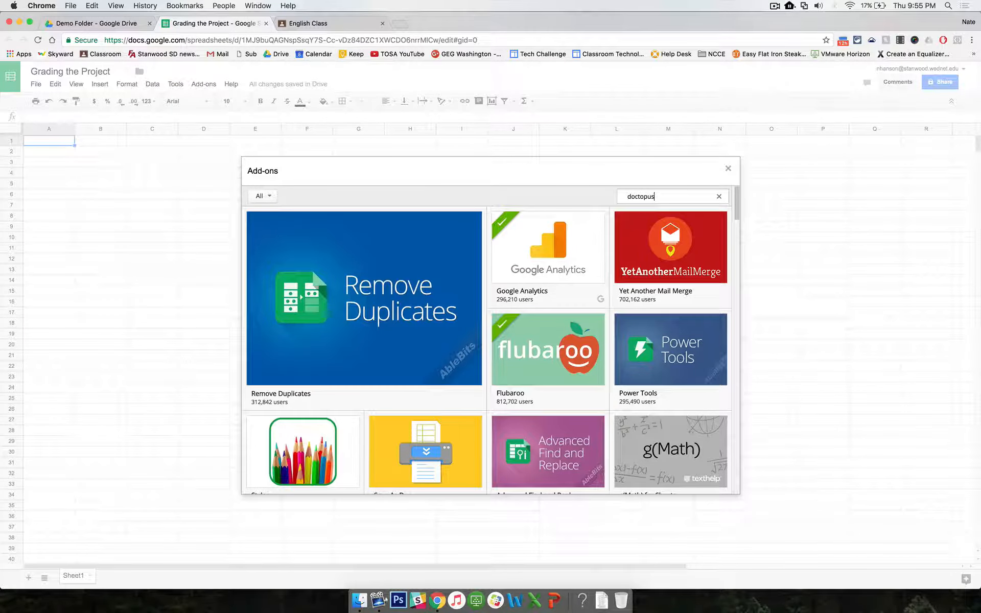
pyautogui.press('Return')
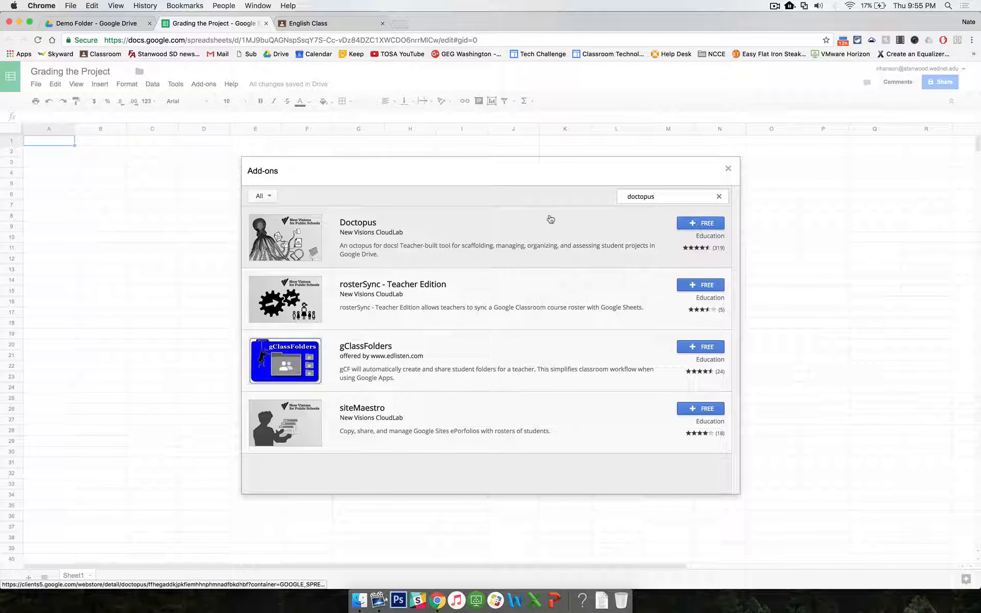
pyautogui.click(701, 225)
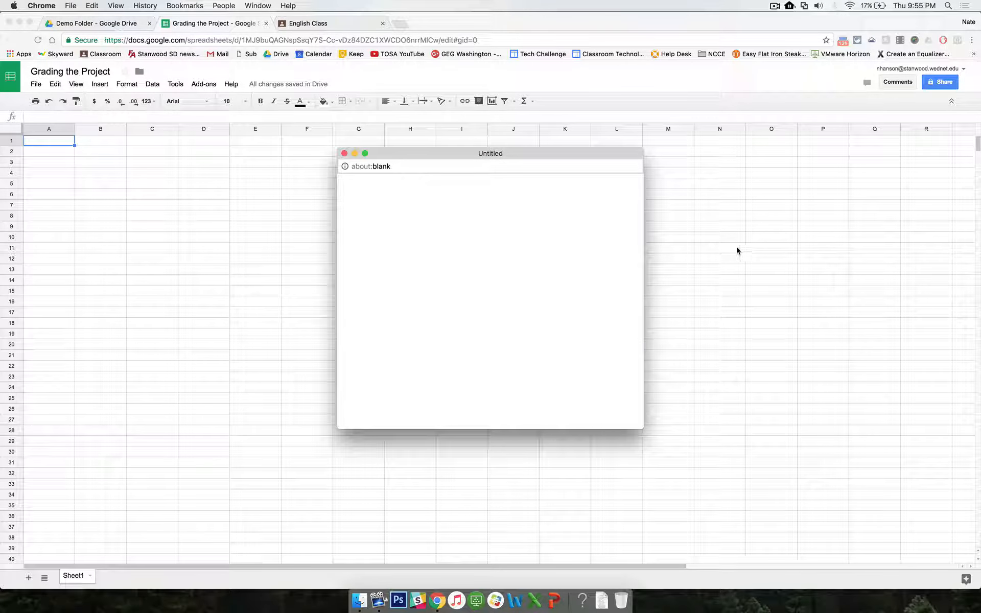
pyautogui.scroll(-10, 510, 281)
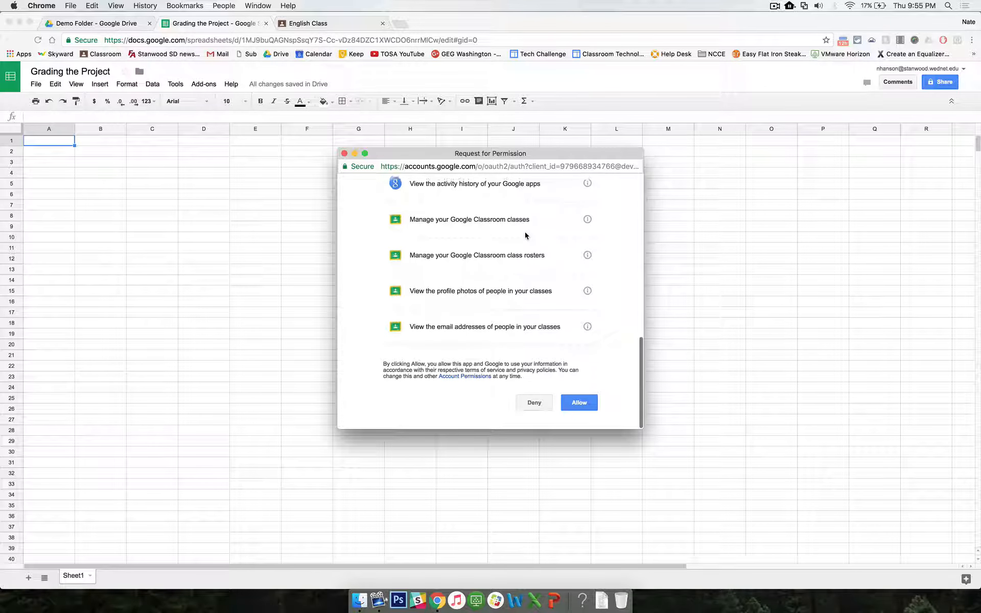
pyautogui.click(580, 406)
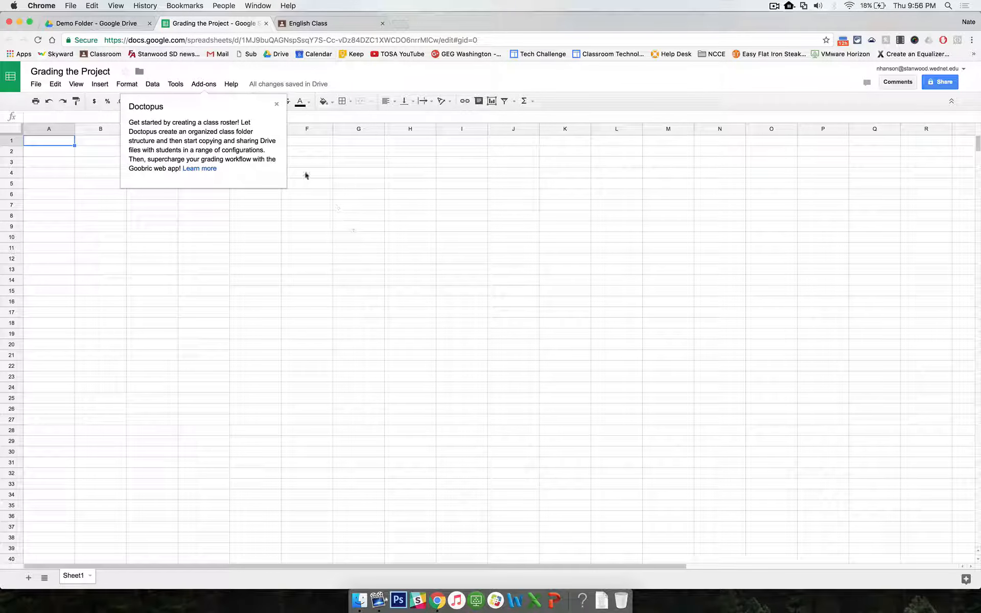
# Step: Dismiss the Doctopus welcome note and open Doctopus setup Step 1: Select mode
pyautogui.click(277, 105)
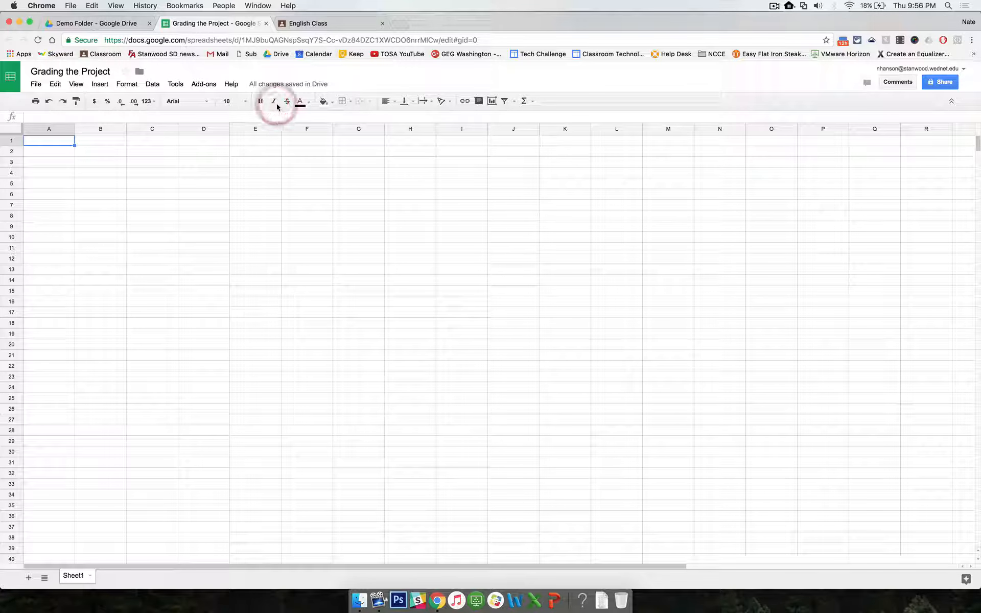
pyautogui.click(203, 86)
pyautogui.moveTo(211, 102)
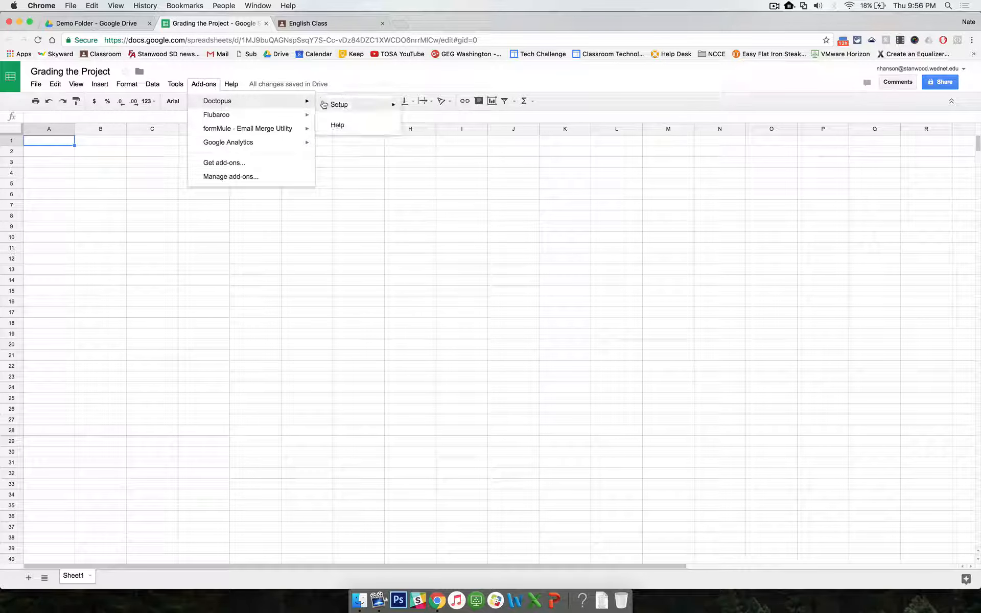
pyautogui.moveTo(329, 104)
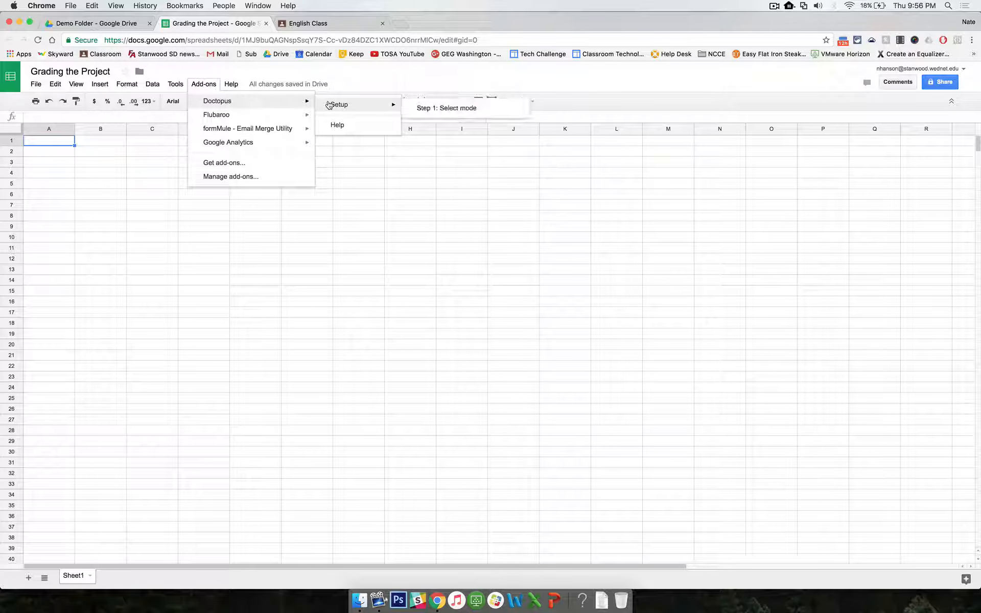
pyautogui.click(442, 108)
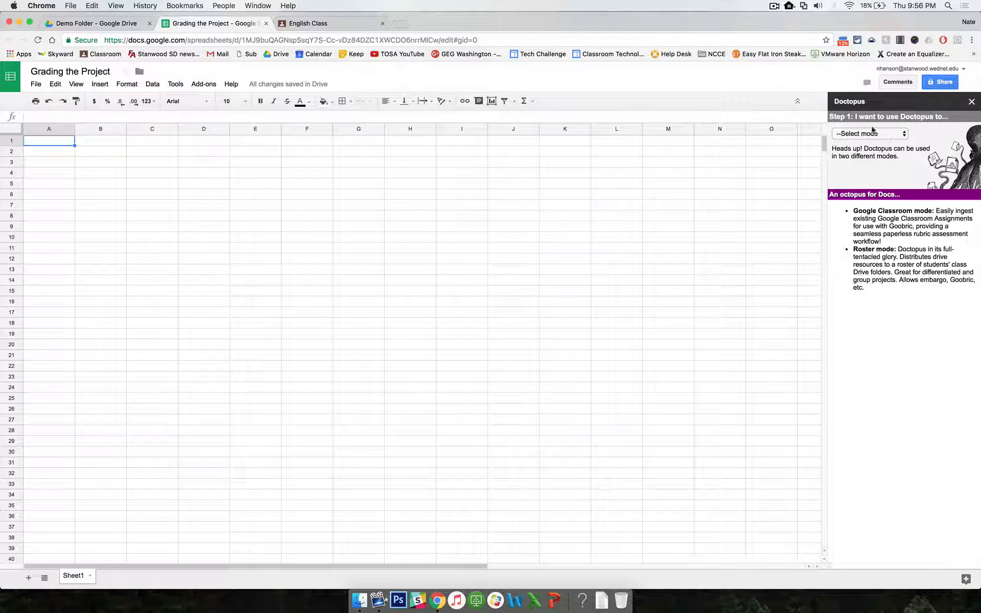
# Step: Set Doctopus to ingest a Google Classroom assignment, choosing English Class and the Massive Writing Project assignment
pyautogui.click(896, 134)
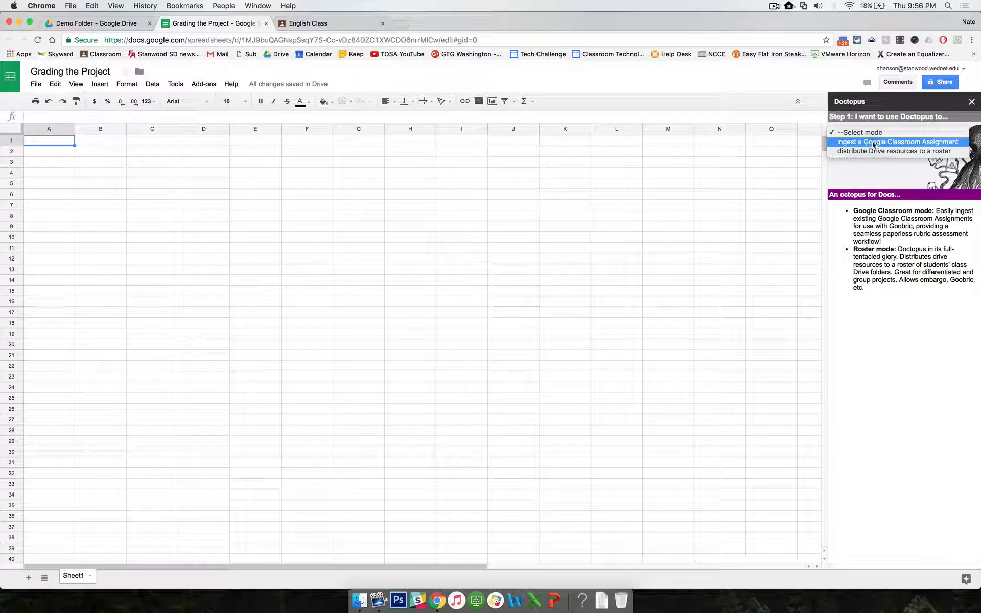
pyautogui.click(904, 144)
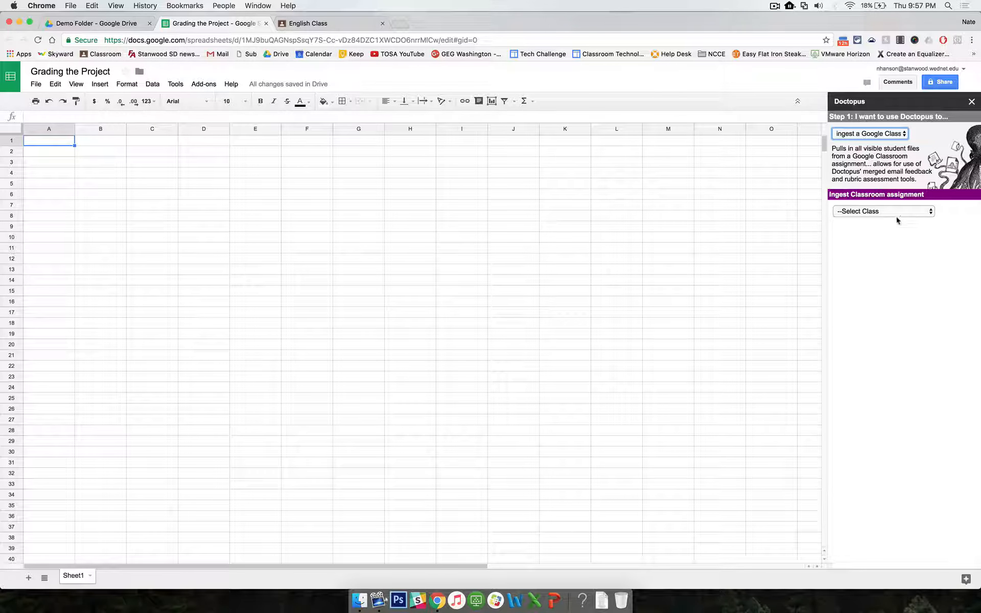
pyautogui.click(890, 213)
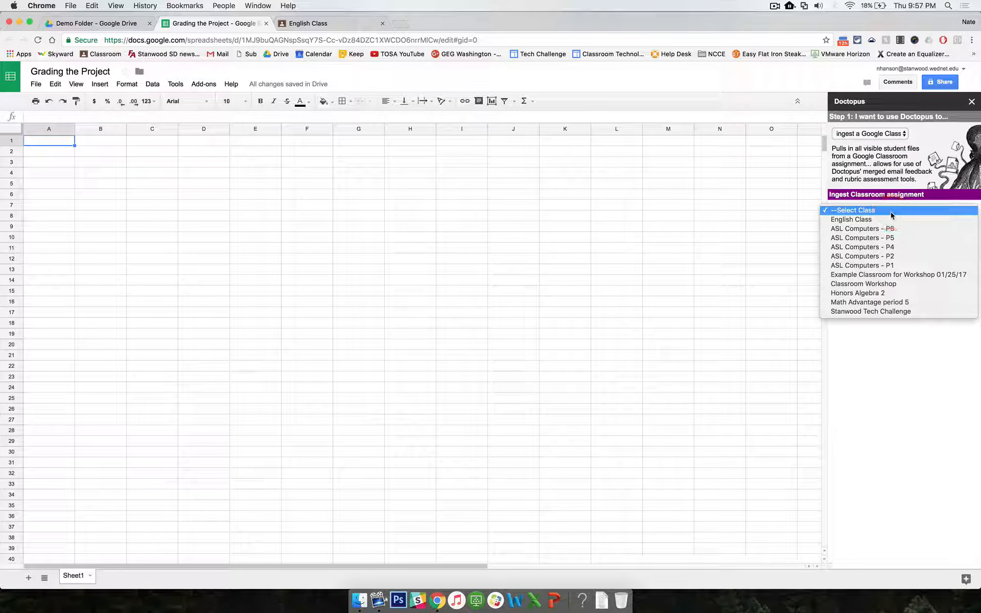
pyautogui.click(849, 220)
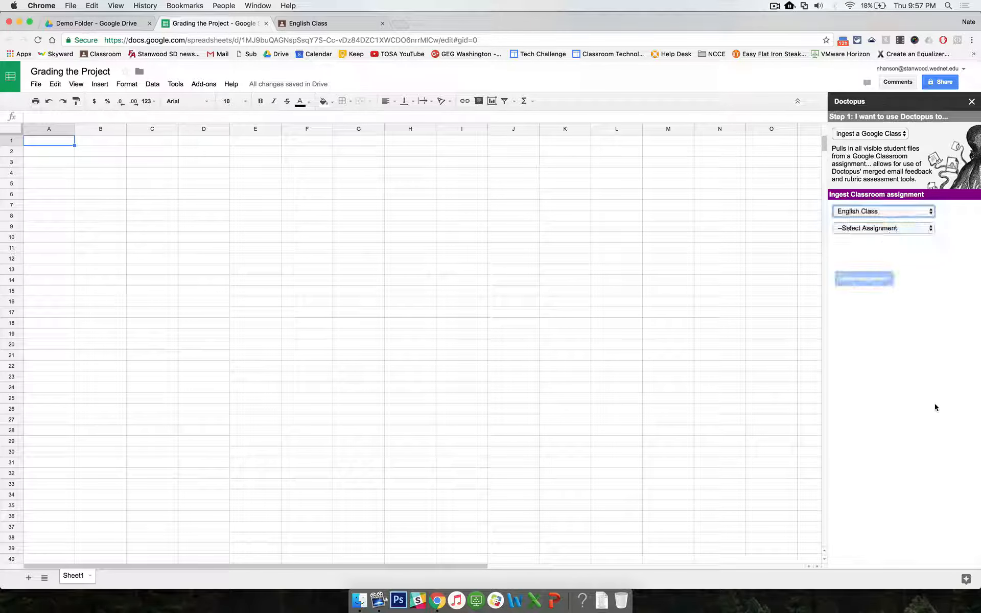
pyautogui.click(909, 232)
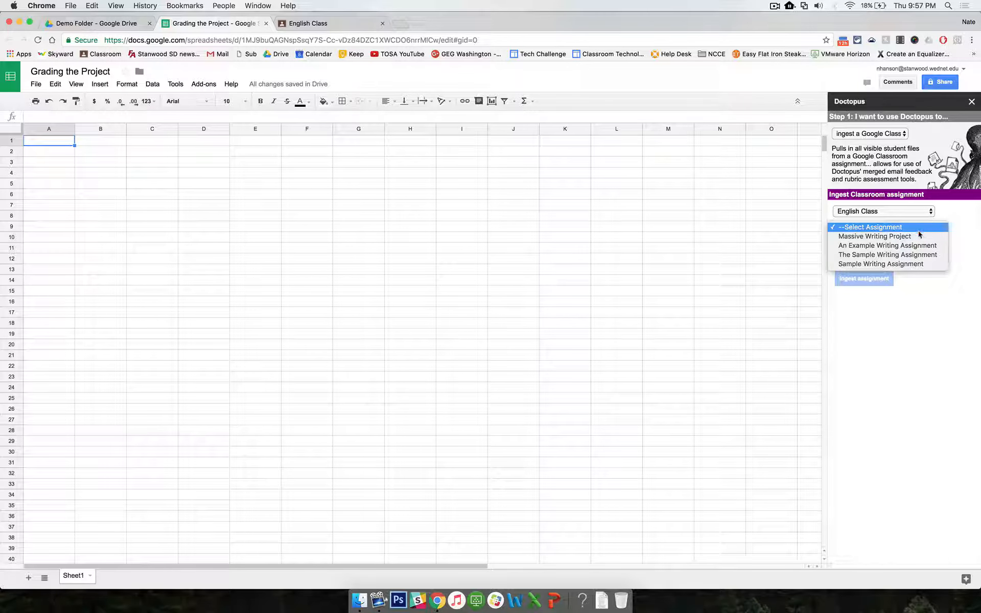
pyautogui.click(878, 236)
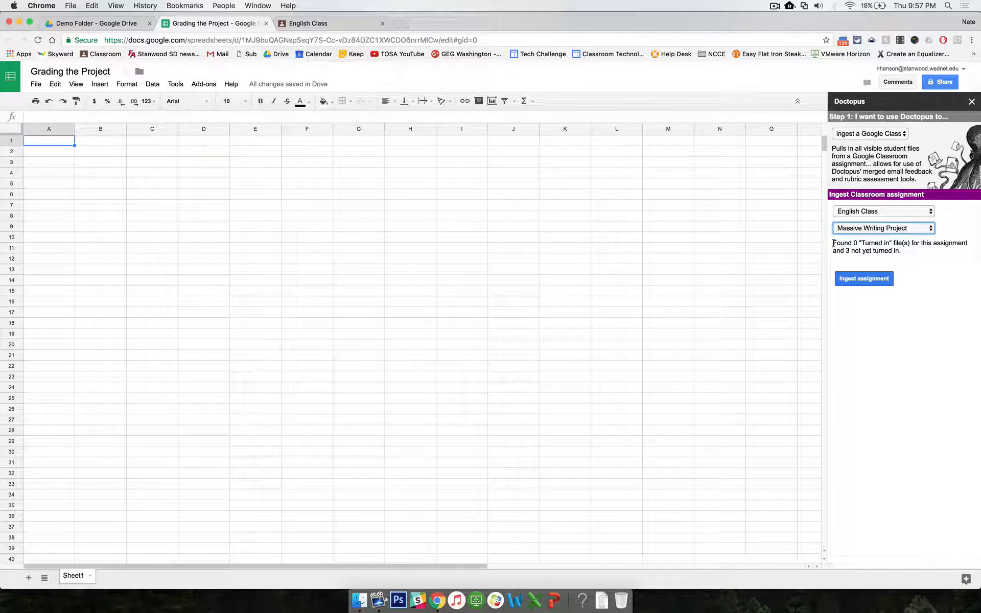
# Step: Ingest the selected assignment and open the ingested Massive Writing Project sheet
pyautogui.moveTo(833, 243); pyautogui.dragTo(906, 243)
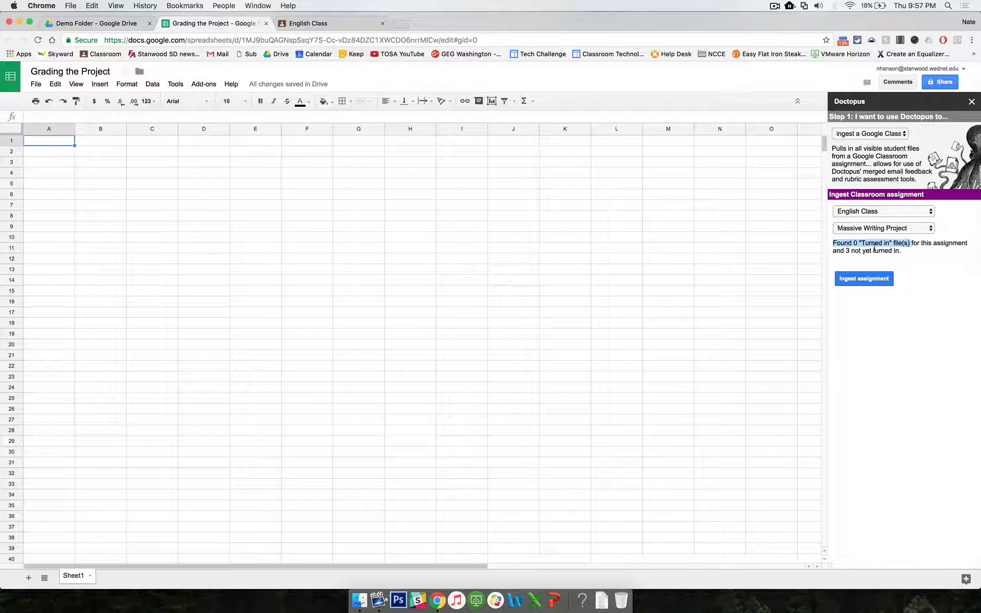
pyautogui.click(835, 244)
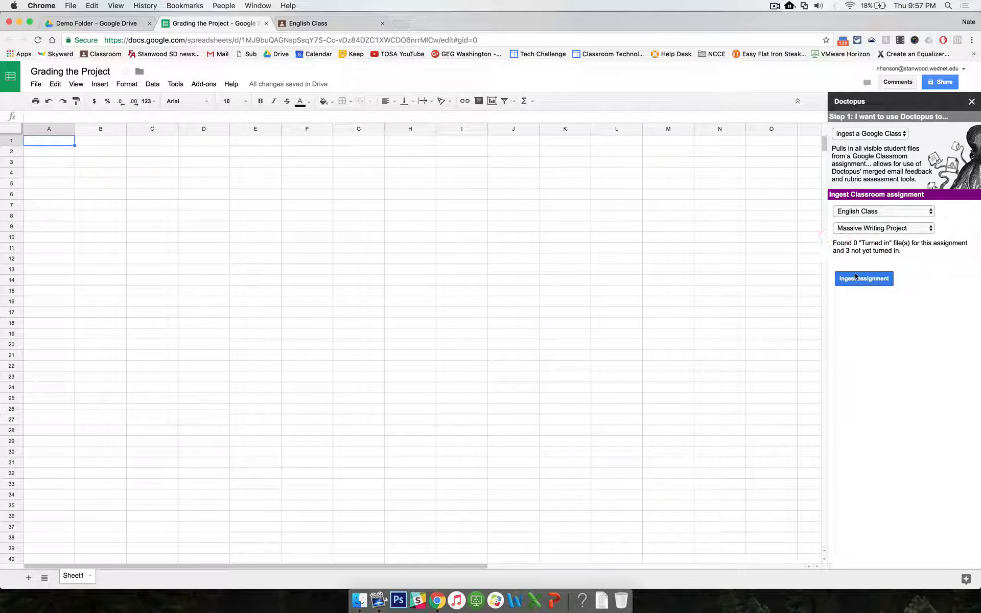
pyautogui.click(856, 279)
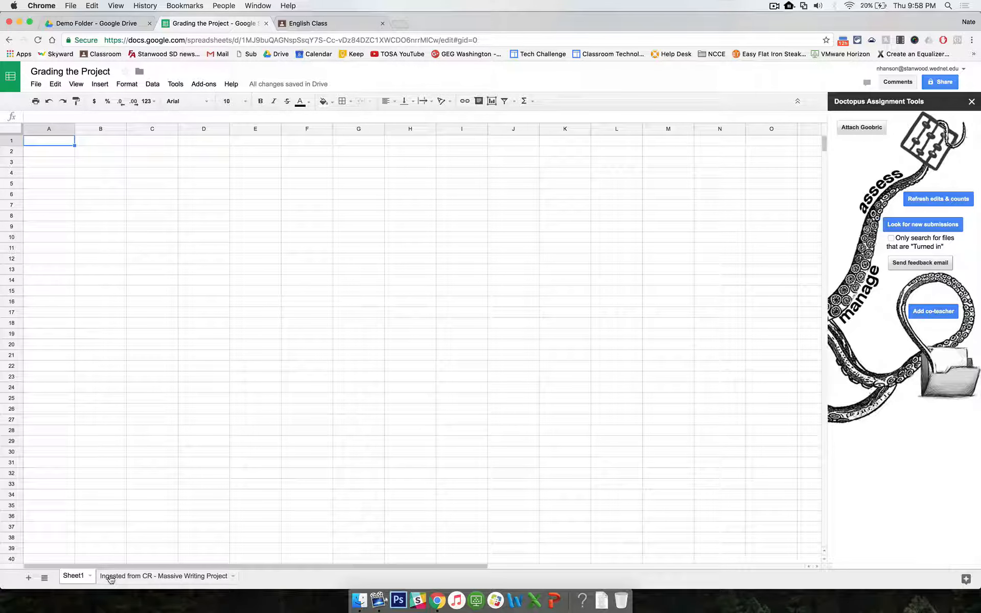
pyautogui.click(152, 579)
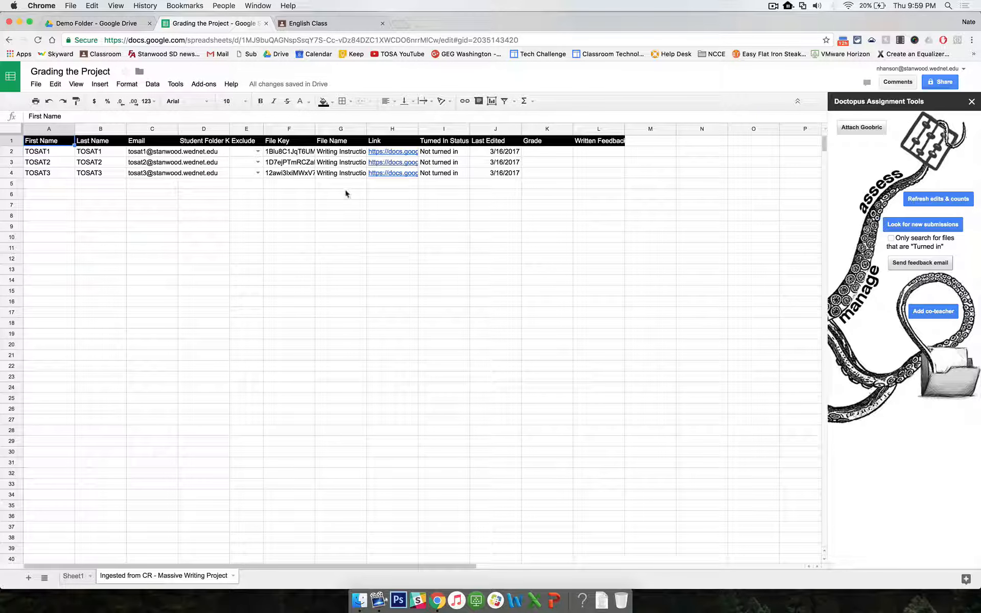
# Step: Attach the My Project Rubric spreadsheet from My Drive as the assignment's Goobric rubric
pyautogui.click(78, 576)
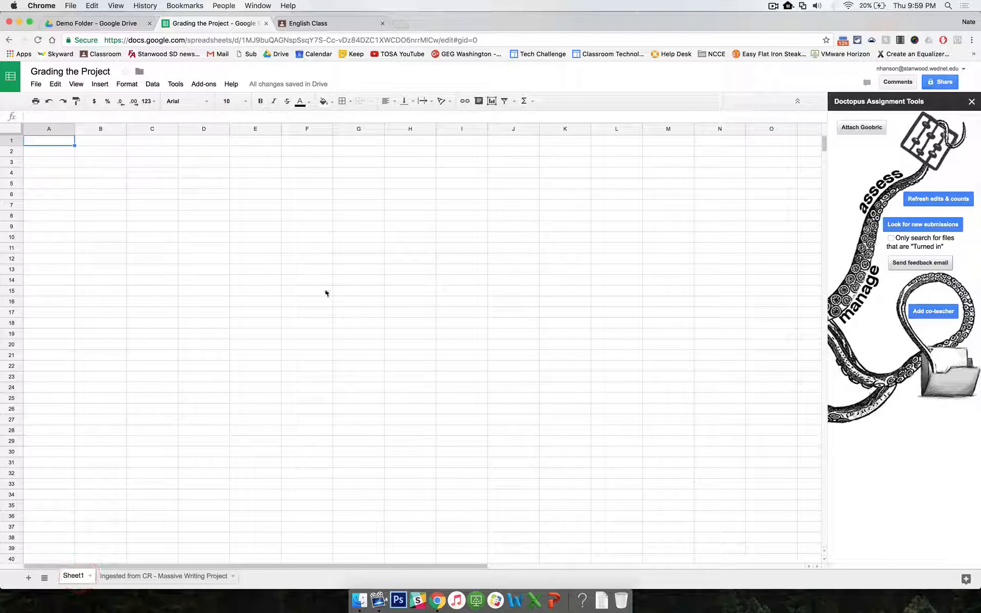
pyautogui.click(858, 128)
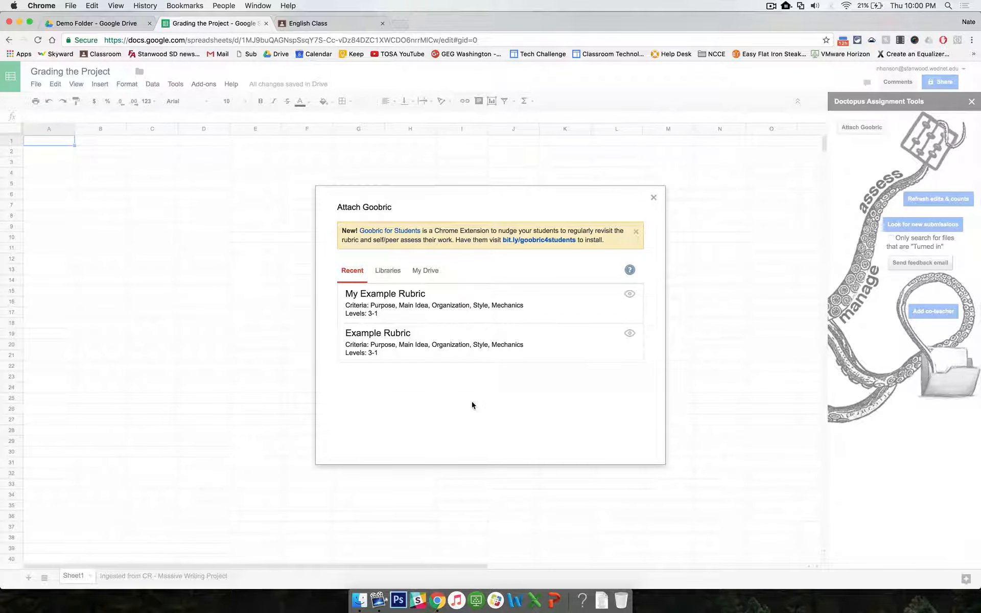
pyautogui.click(428, 272)
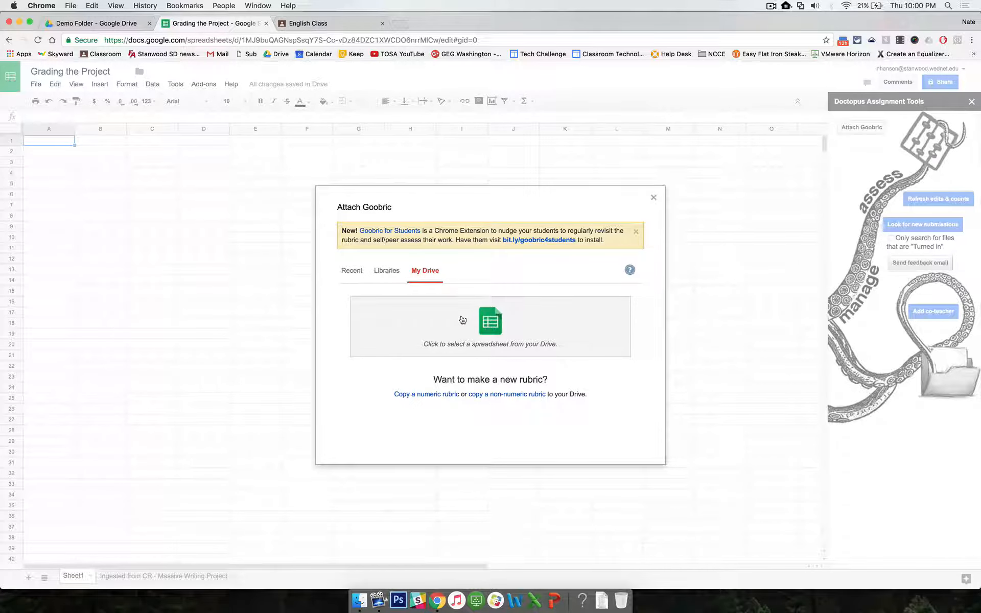
pyautogui.click(492, 337)
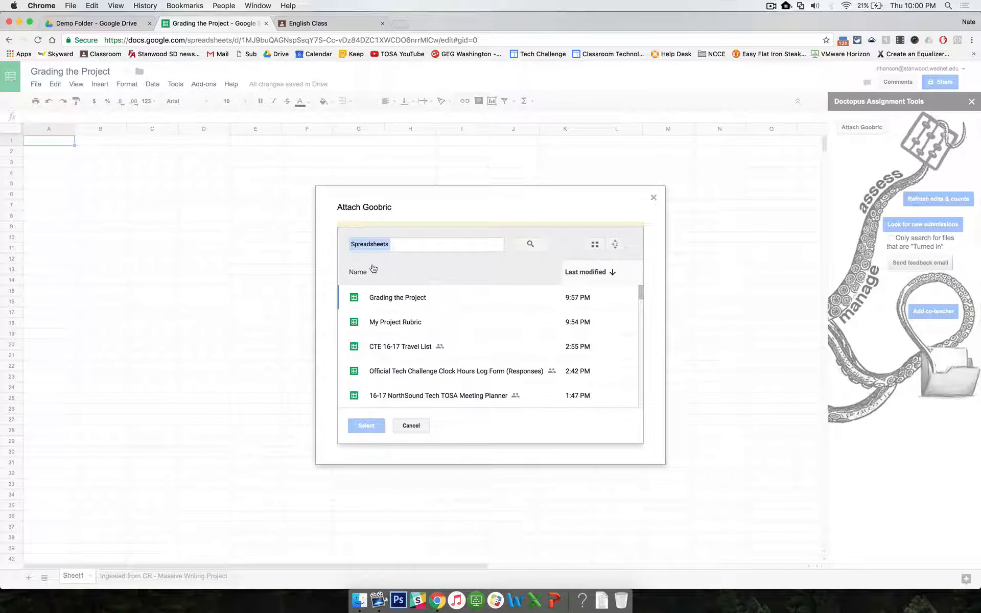
pyautogui.click(384, 326)
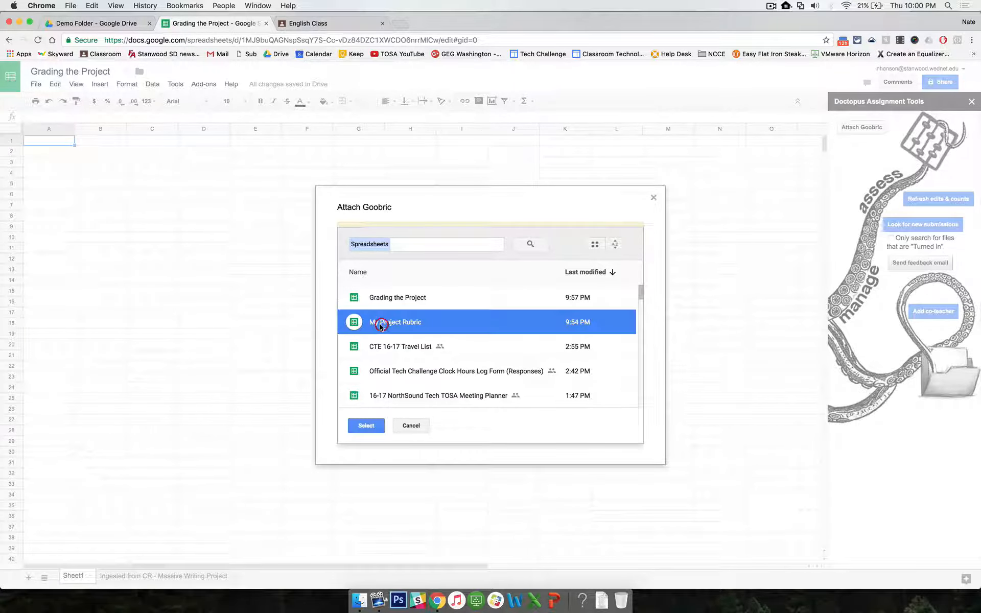
pyautogui.click(367, 426)
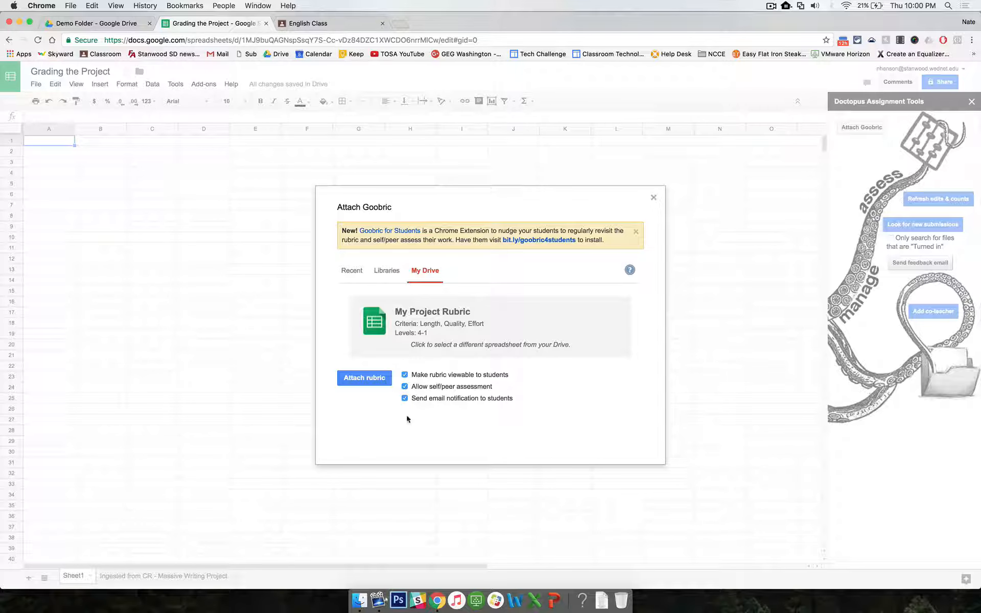
pyautogui.click(363, 378)
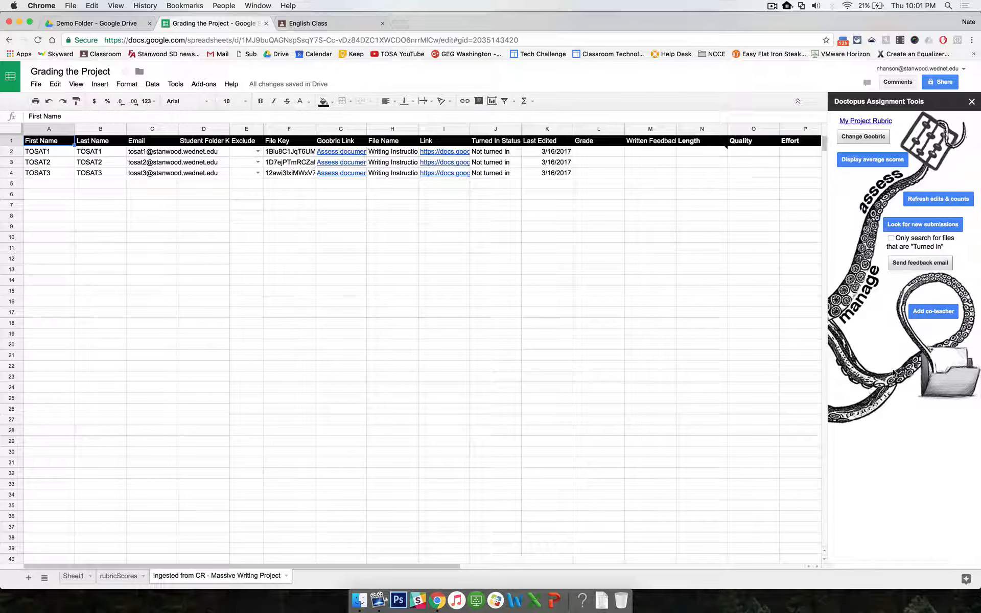
# Step: Open the first student's Assess document link and authorize the Goobric Web App's requested permissions
pyautogui.click(972, 101)
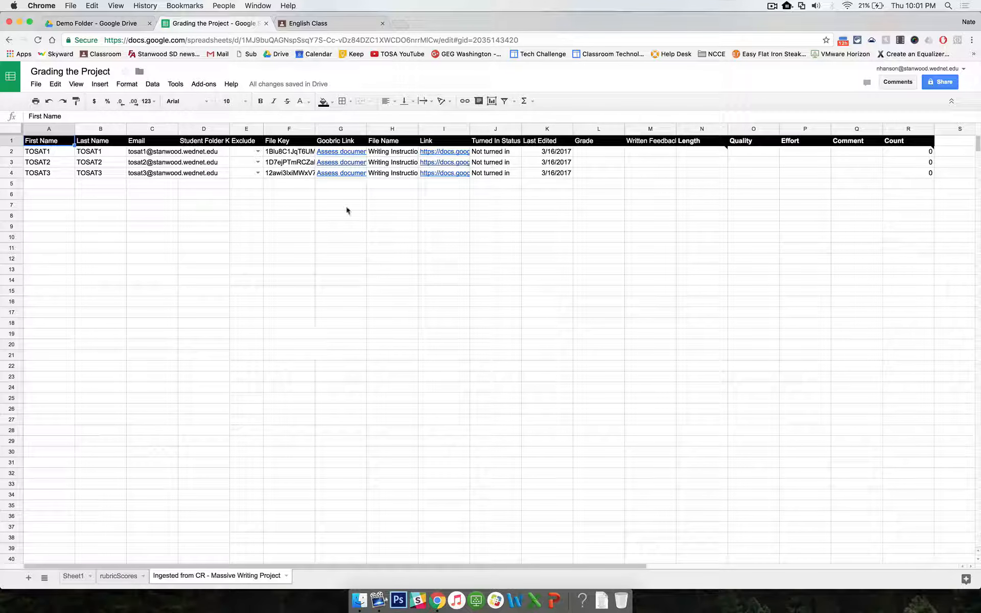
pyautogui.moveTo(337, 156)
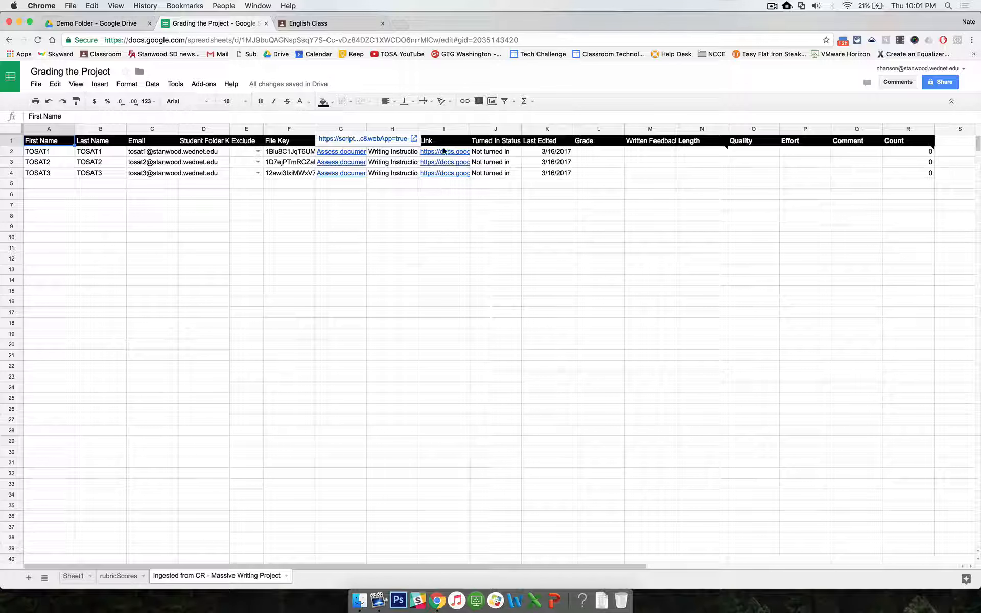
pyautogui.click(346, 224)
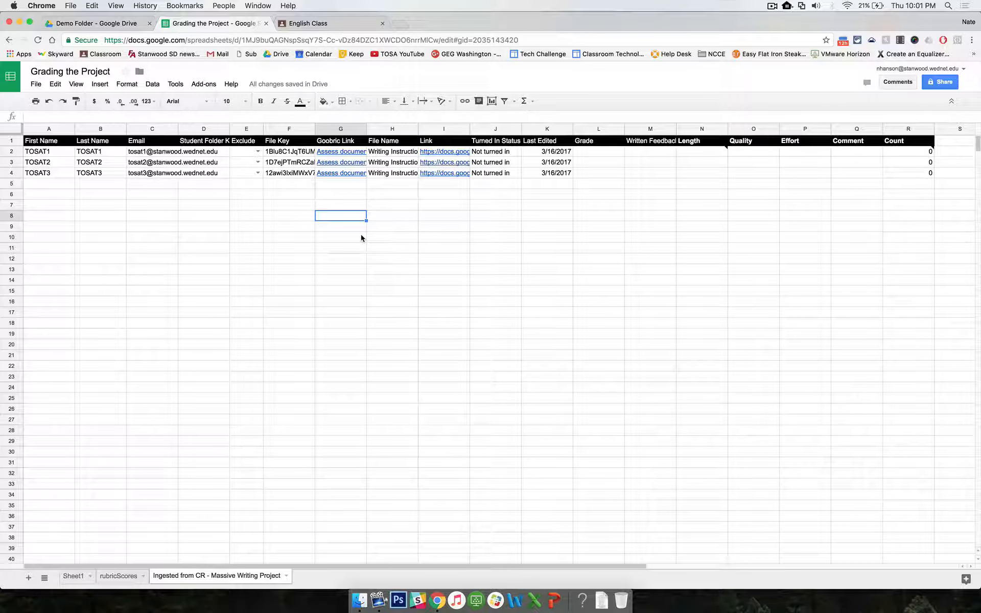
pyautogui.click(333, 152)
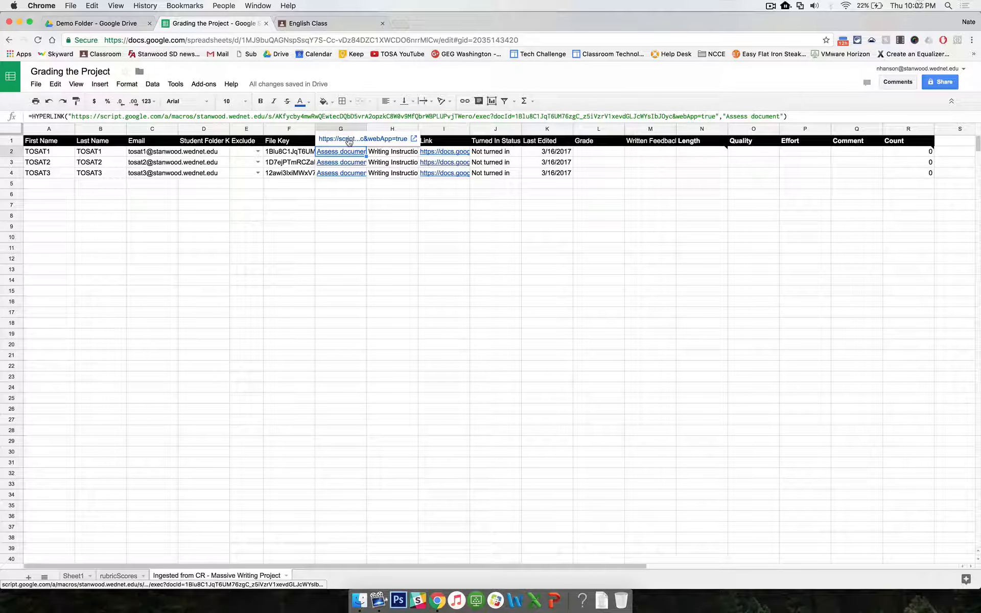
pyautogui.click(349, 139)
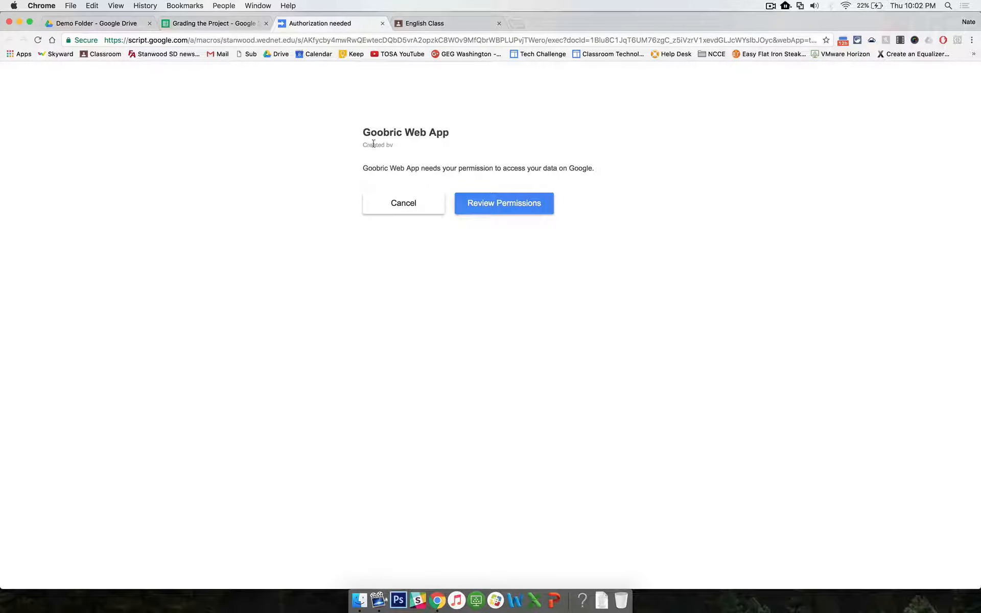
pyautogui.click(498, 204)
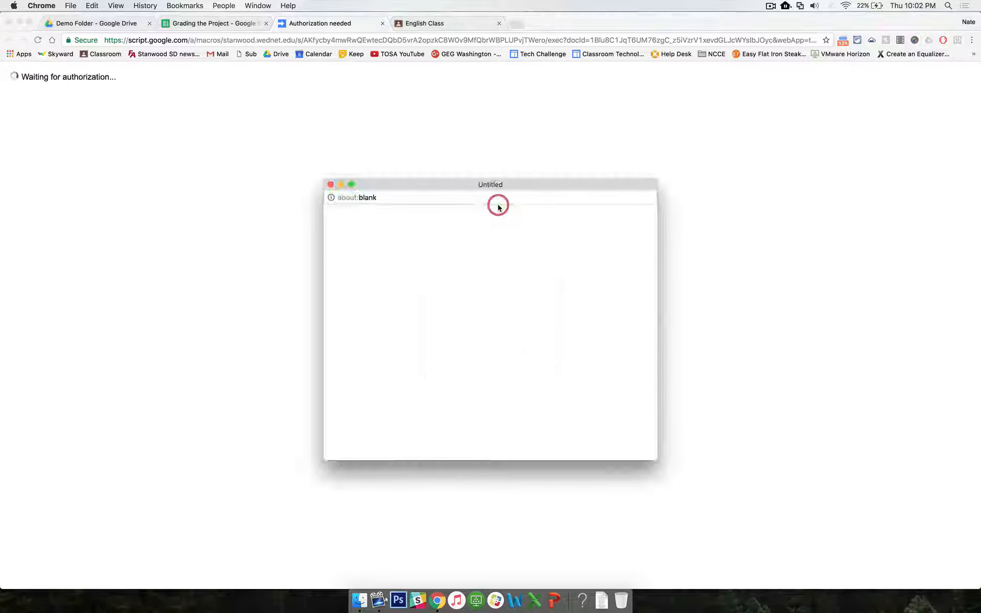
pyautogui.scroll(-10, 555, 351)
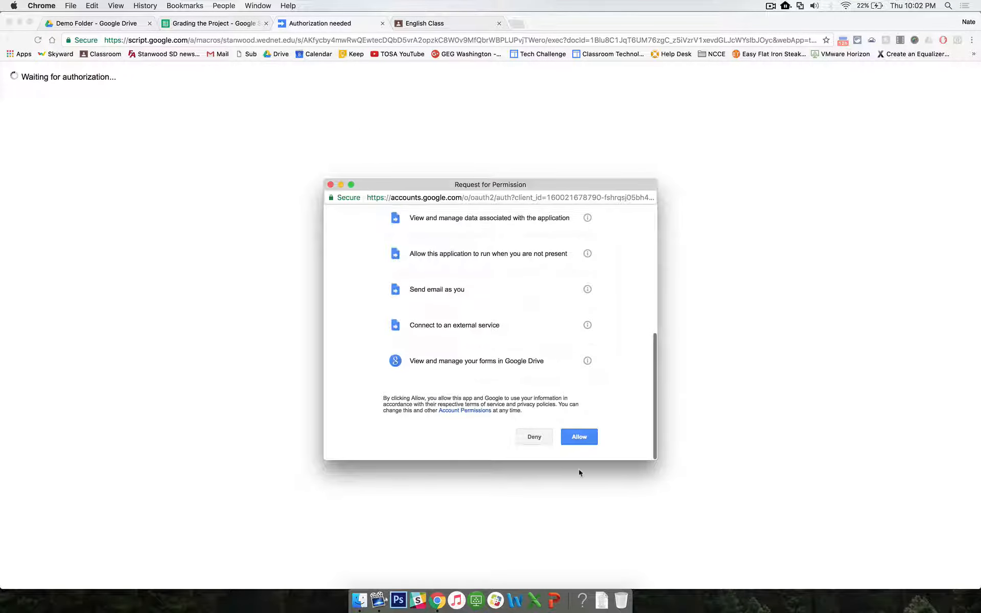
pyautogui.click(586, 432)
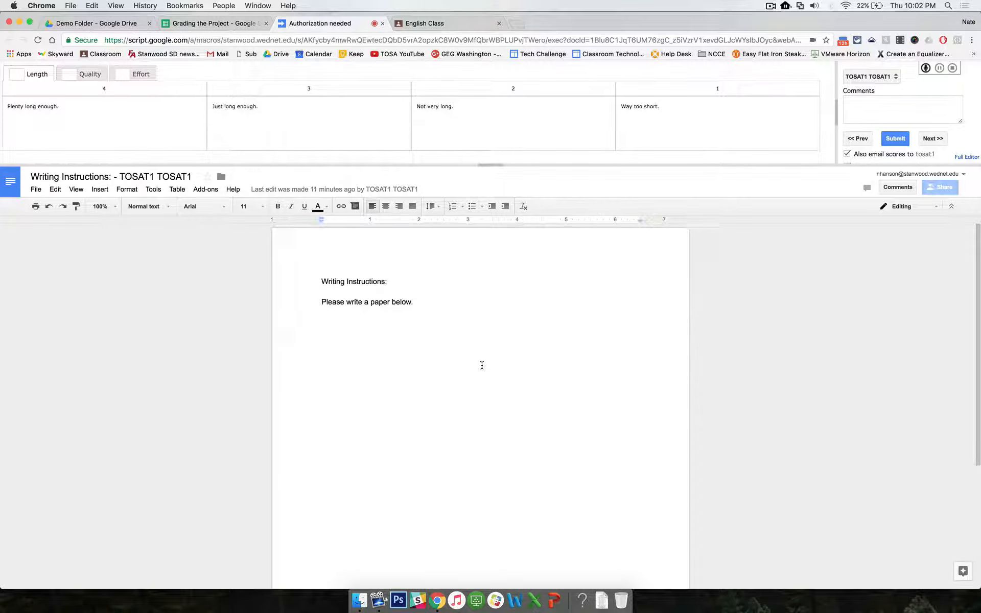
# Step: Score TOSAT1 4 for Length, Quality and Effort, add the comment "Nice Job!" and submit
pyautogui.click(141, 137)
pyautogui.click(91, 74)
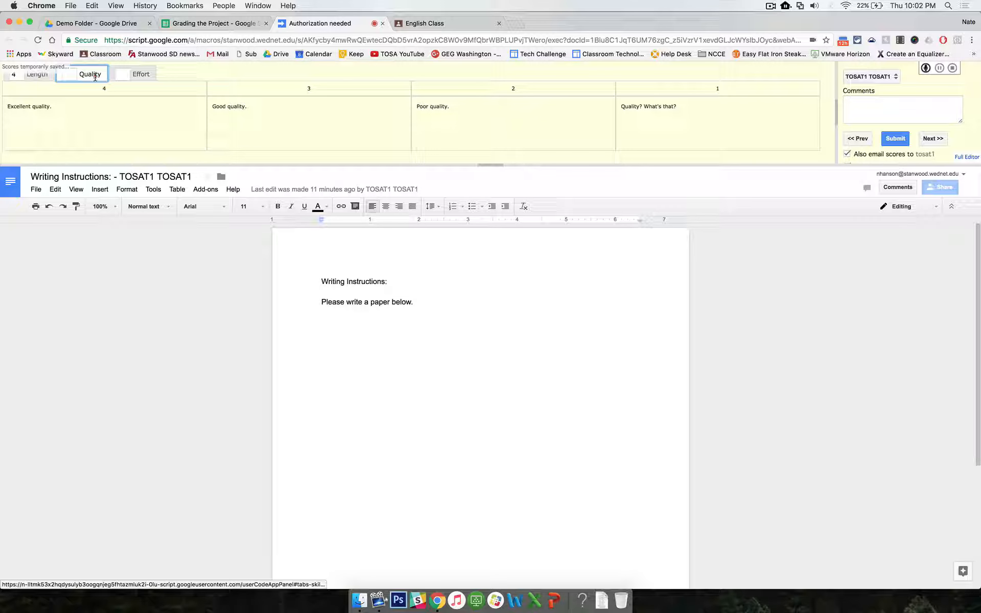
pyautogui.click(145, 123)
pyautogui.click(139, 74)
pyautogui.click(137, 122)
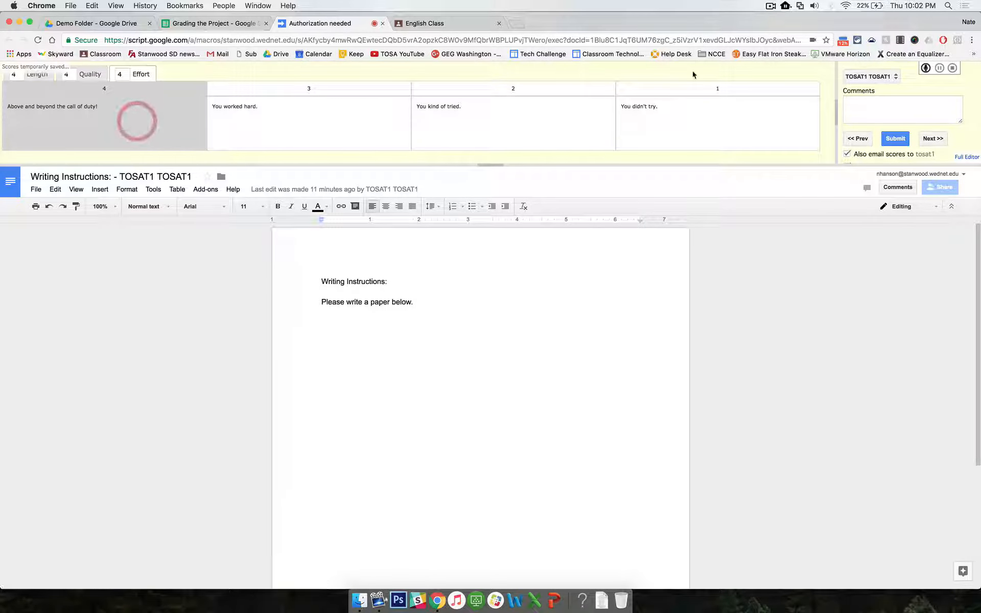
pyautogui.click(858, 100)
pyautogui.write('Nic')
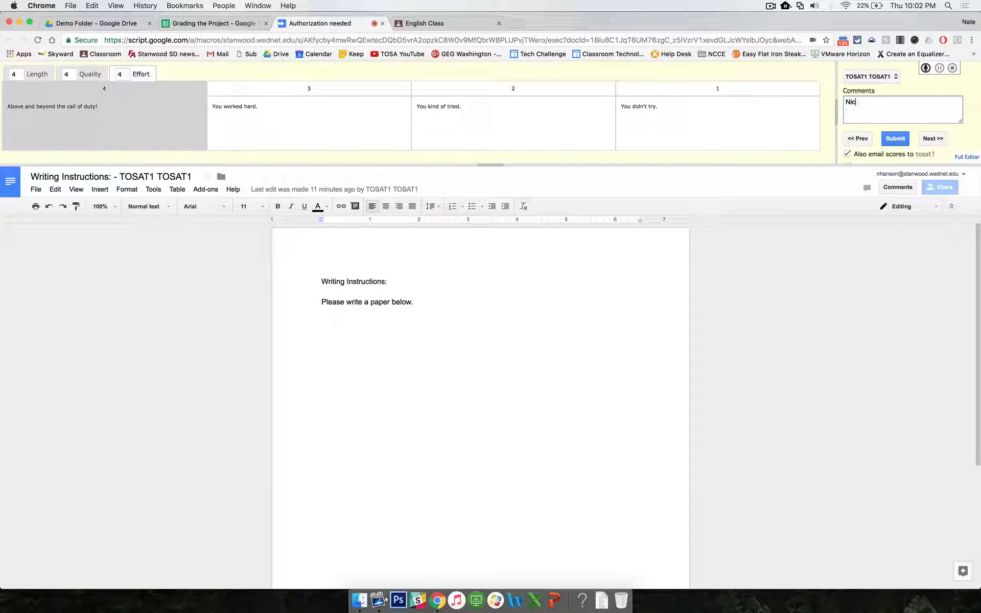
pyautogui.write('e Job!')
pyautogui.scroll(-2, 874, 152)
pyautogui.scroll(2, 864, 146)
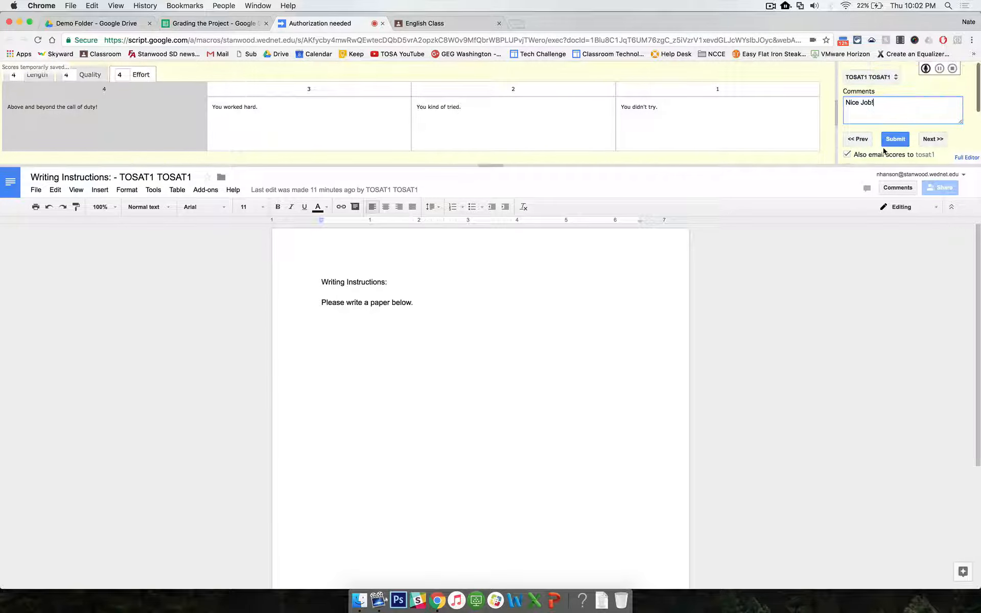
pyautogui.click(895, 139)
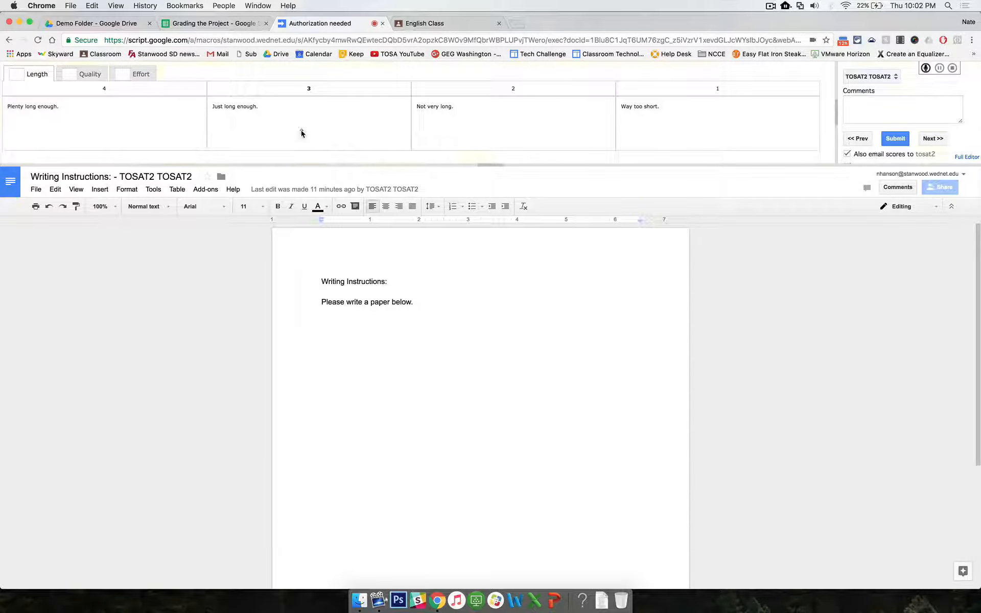
# Step: Score TOSAT2 3 for Length, 2 for Quality and 2 for Effort, comment "Work harder!" and submit
pyautogui.click(300, 130)
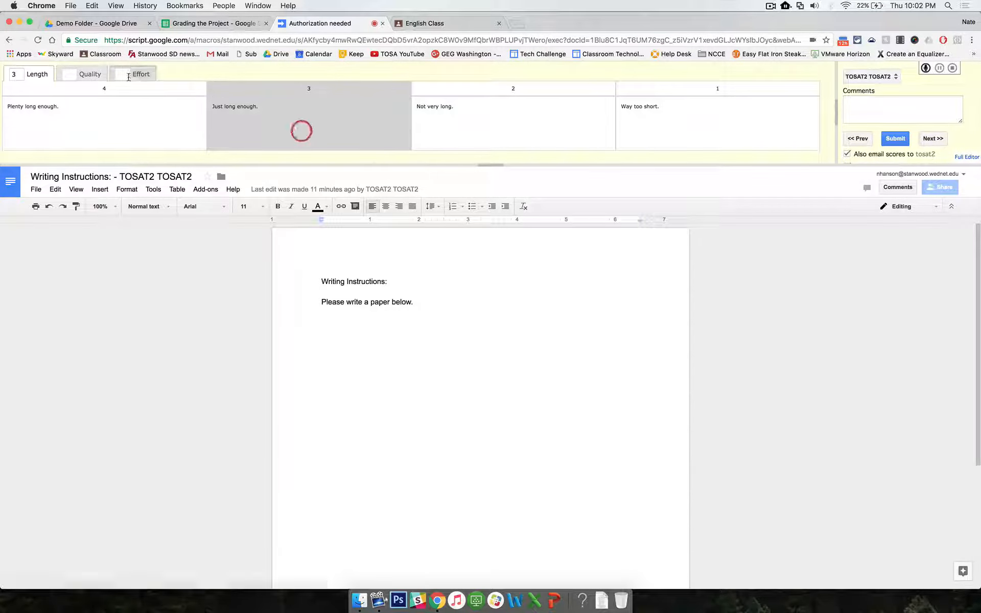
pyautogui.click(505, 128)
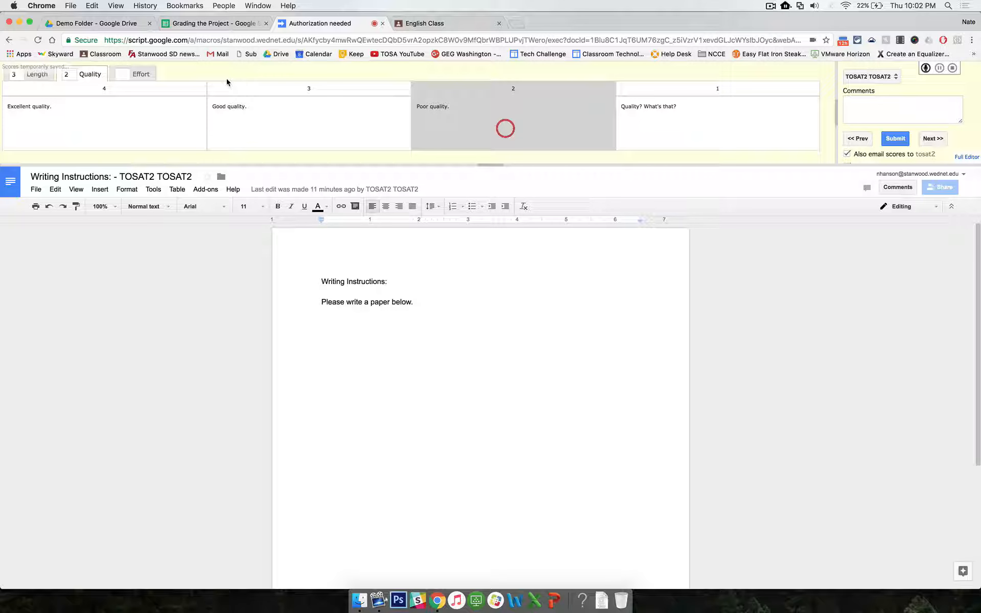
pyautogui.click(135, 74)
pyautogui.click(474, 132)
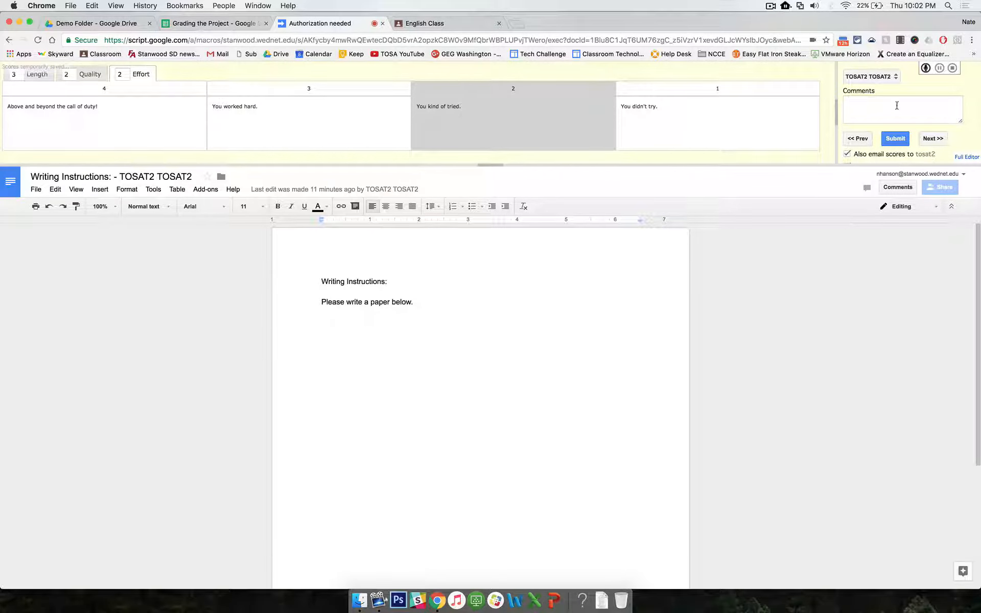
pyautogui.click(896, 105)
pyautogui.write('Work harder!')
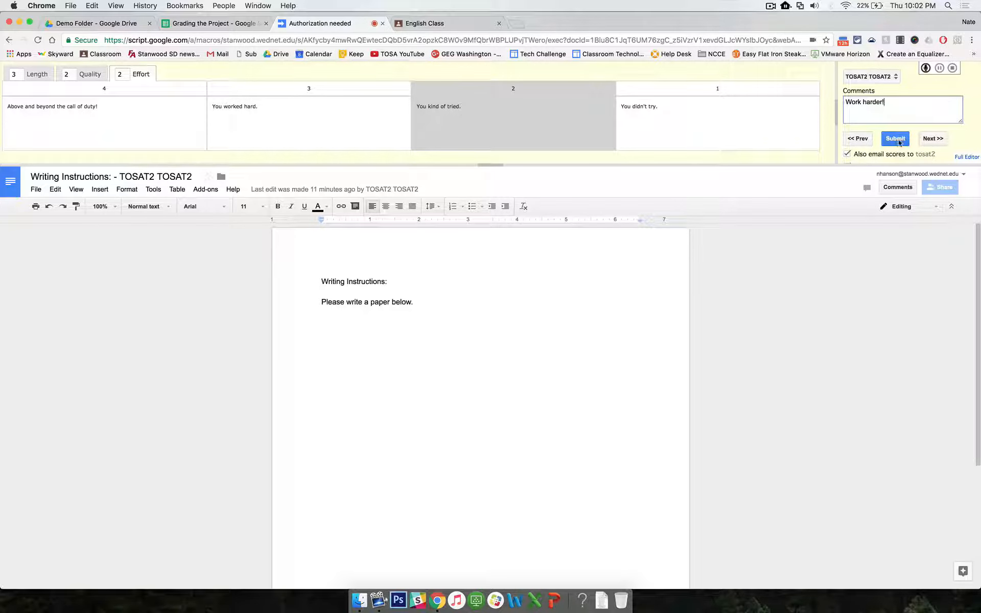
pyautogui.click(897, 140)
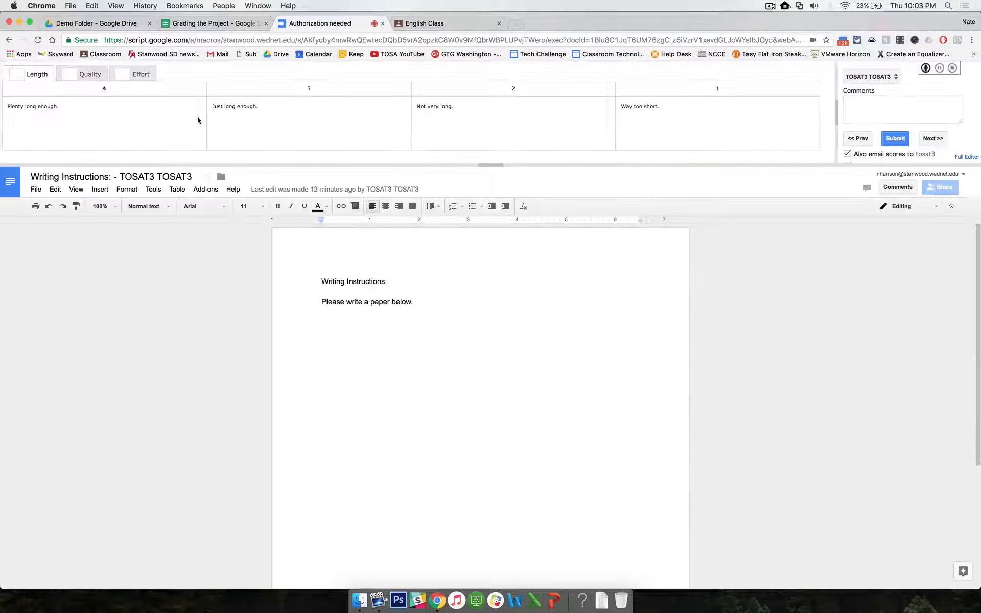
# Step: Score TOSAT3 1 for Length, Quality and Effort, comment "Redo!" and submit
pyautogui.click(678, 126)
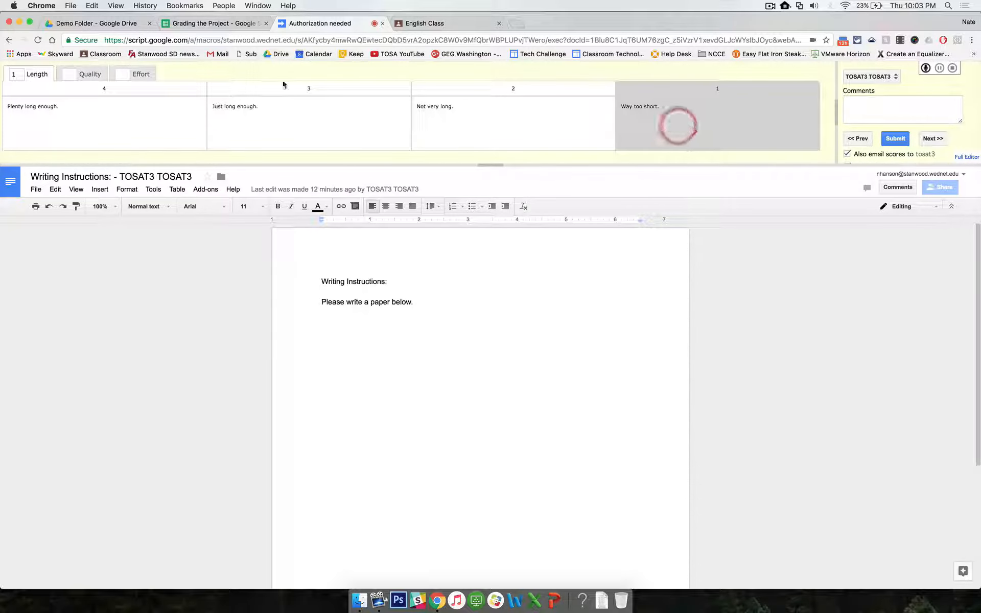
pyautogui.click(90, 74)
pyautogui.click(682, 112)
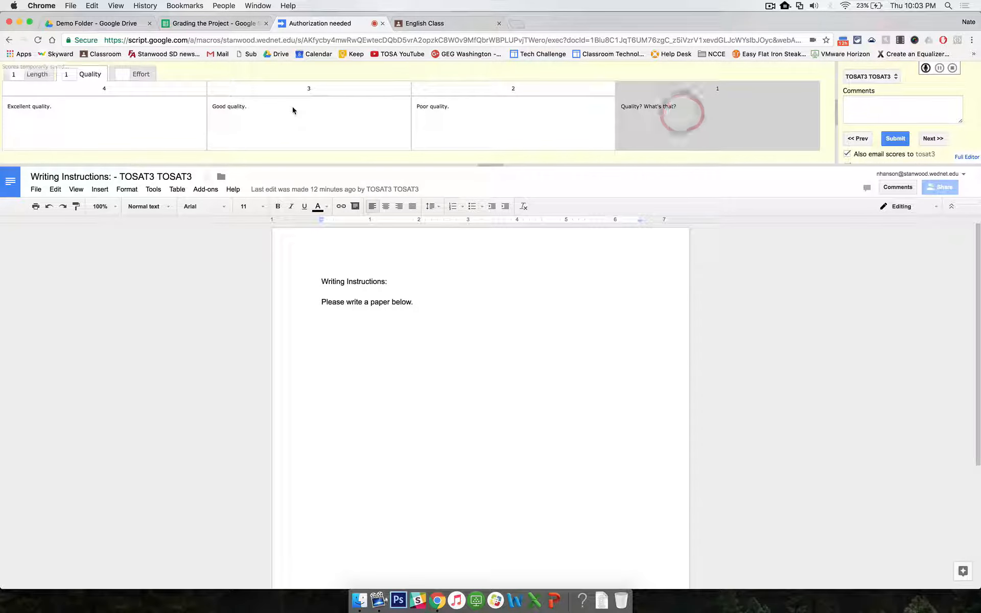
pyautogui.click(139, 74)
pyautogui.click(648, 113)
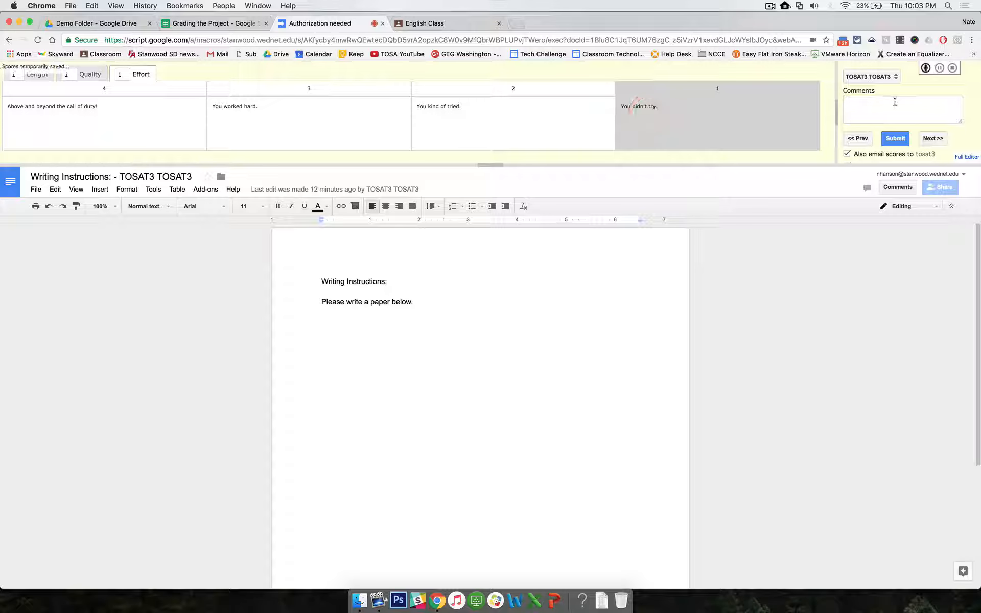
pyautogui.click(893, 103)
pyautogui.write('Redo!')
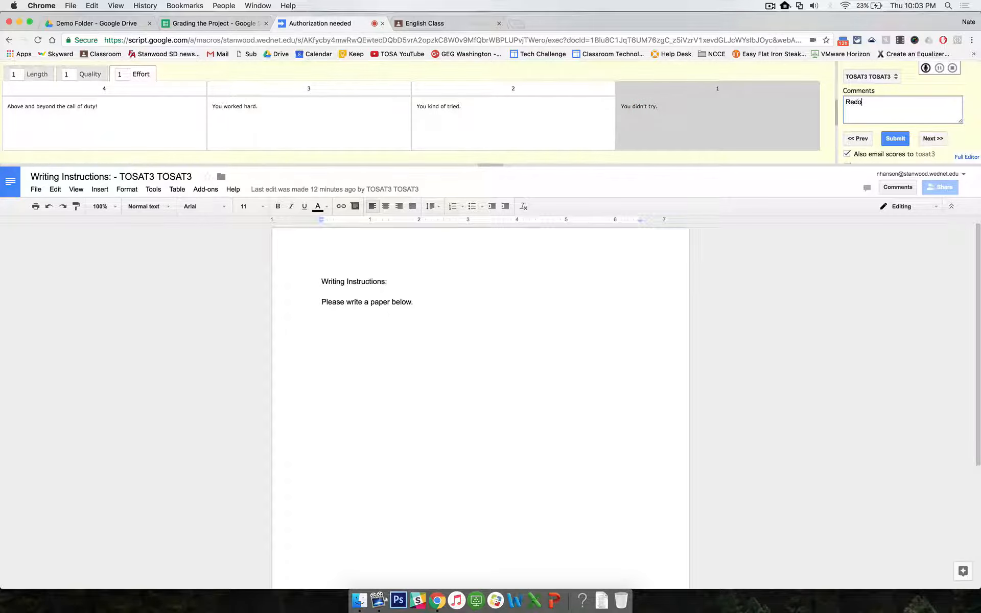
pyautogui.click(902, 139)
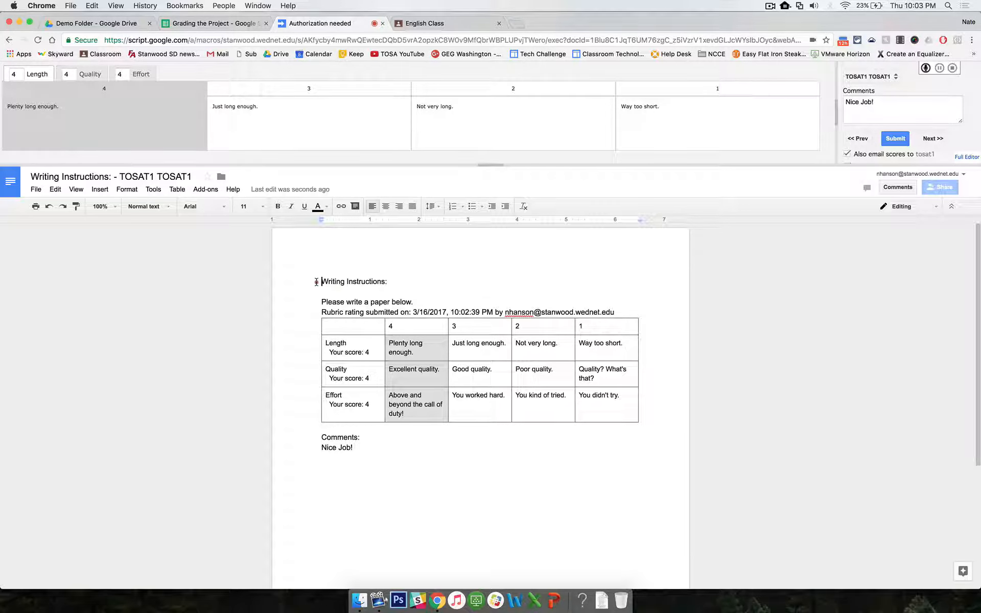
# Step: Examine the rubric table and comments inserted into the first student's document
pyautogui.moveTo(320, 281); pyautogui.dragTo(419, 305)
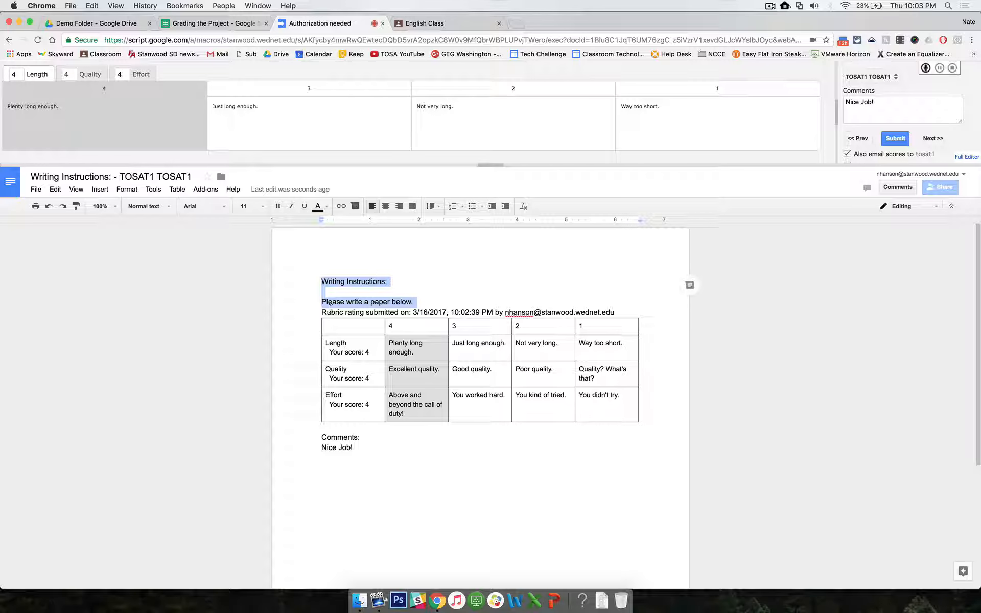
pyautogui.moveTo(315, 313); pyautogui.dragTo(427, 458)
pyautogui.click(427, 458)
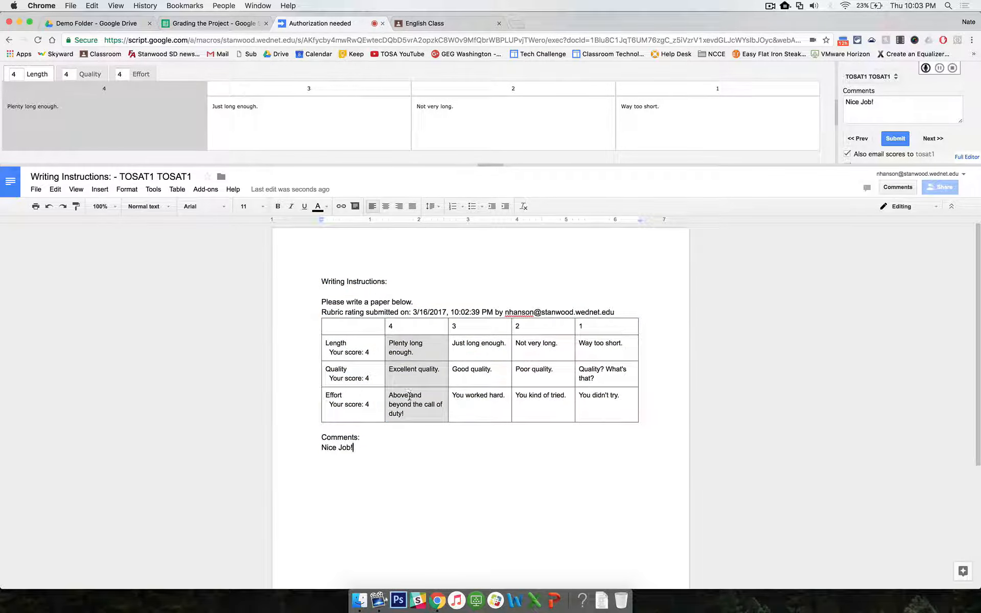
pyautogui.moveTo(321, 437); pyautogui.dragTo(375, 457)
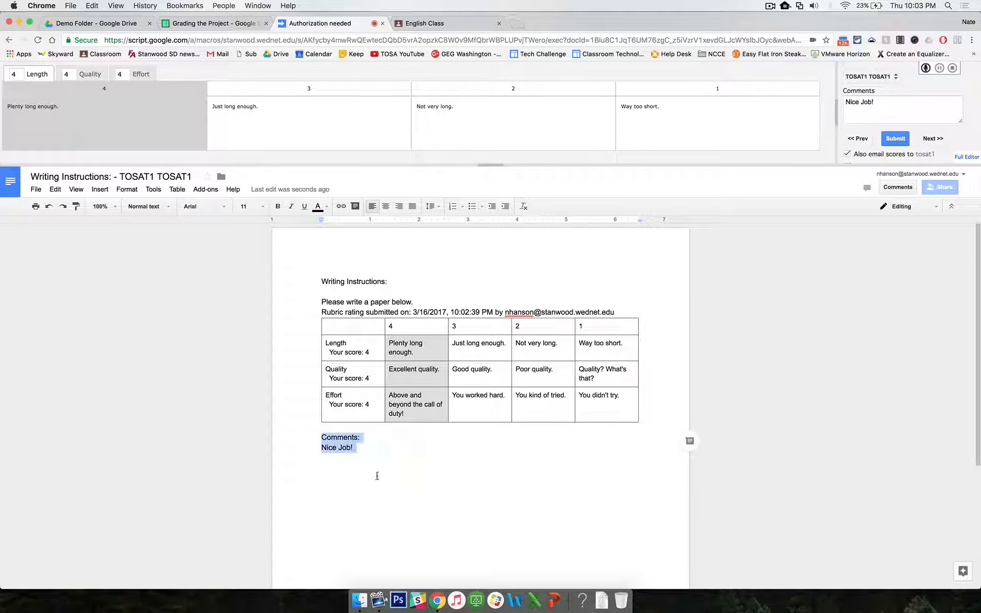
pyautogui.click(390, 478)
pyautogui.click(771, 403)
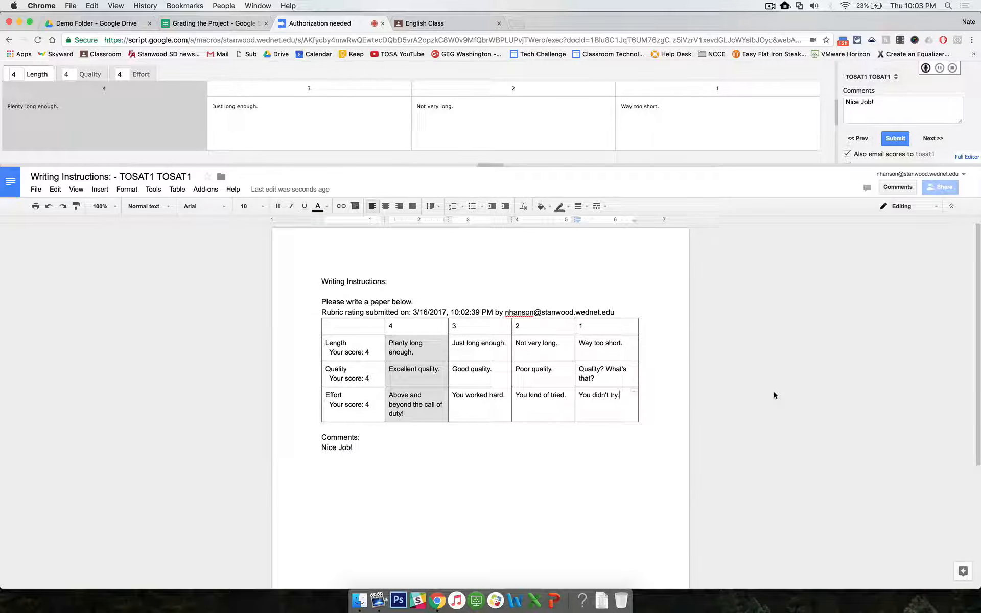